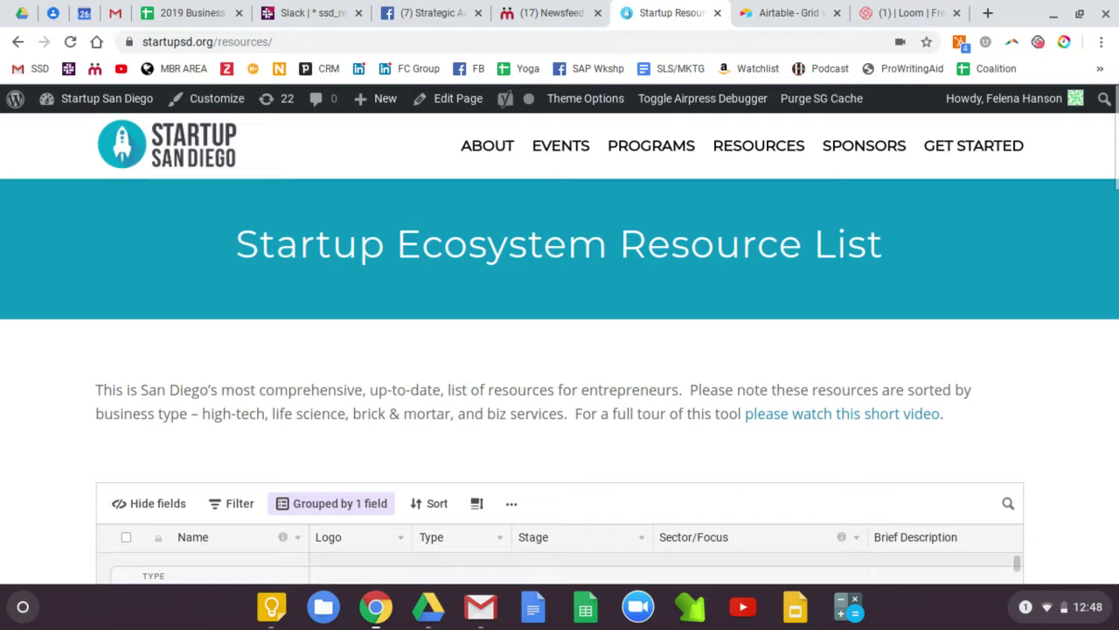
# Open the larger version of the Airtable list embedded on the Startup Ecosystem Resource List page
pyautogui.scroll(-2, 1094, 463)
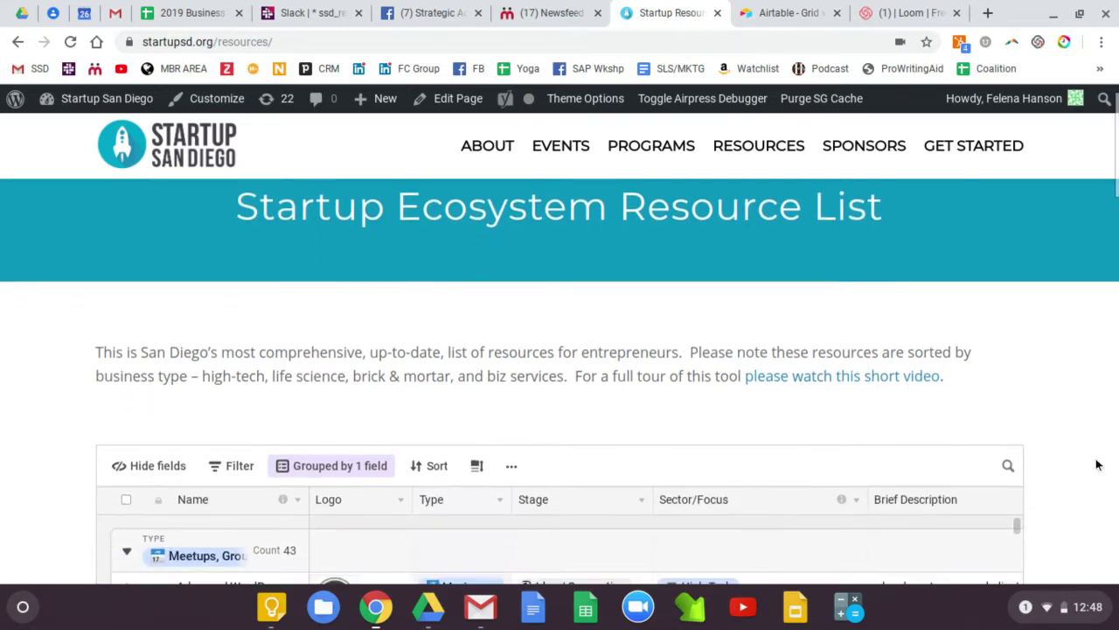
pyautogui.scroll(-5, 1098, 463)
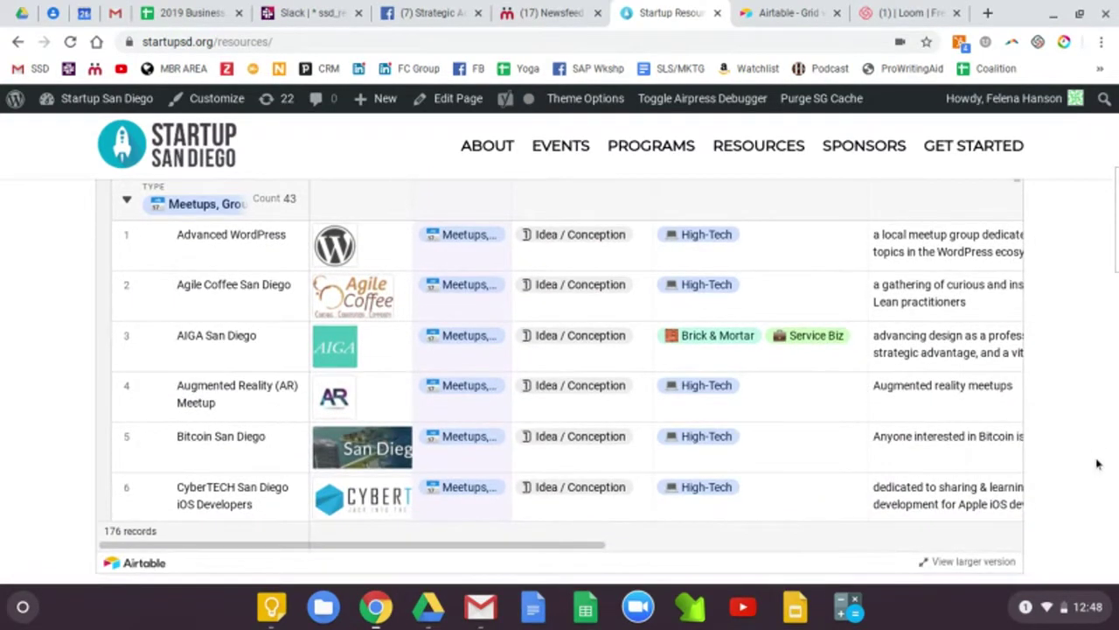
pyautogui.scroll(3, 1098, 463)
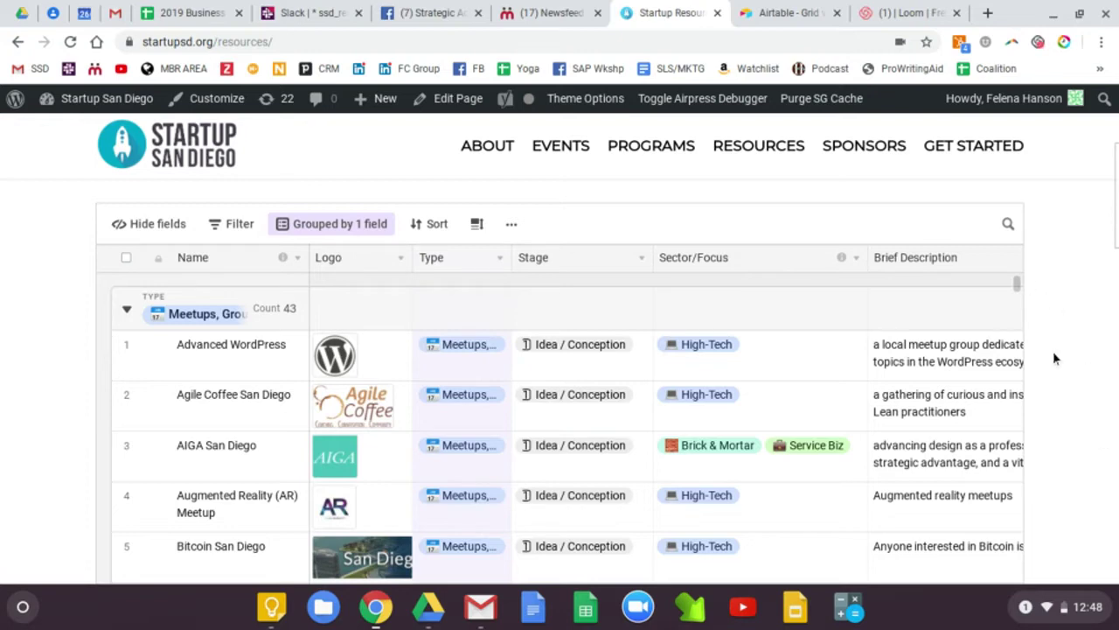
pyautogui.scroll(1, 1064, 378)
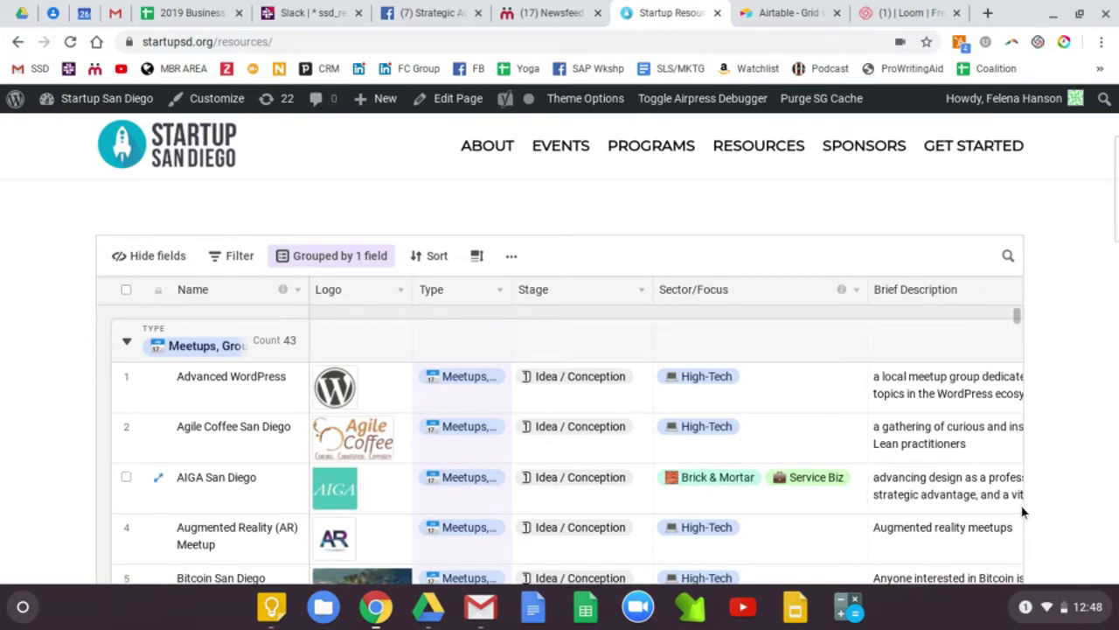
pyautogui.scroll(-3, 1075, 474)
pyautogui.scroll(-4, 1073, 480)
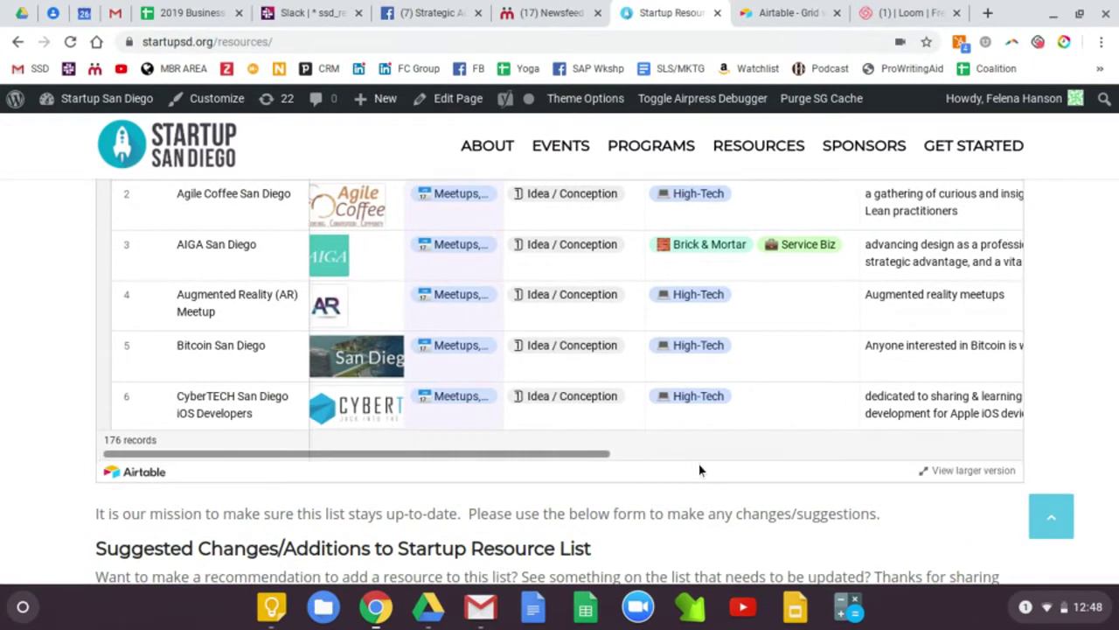
pyautogui.hscroll(10, 696, 463)
pyautogui.hscroll(-10, 863, 461)
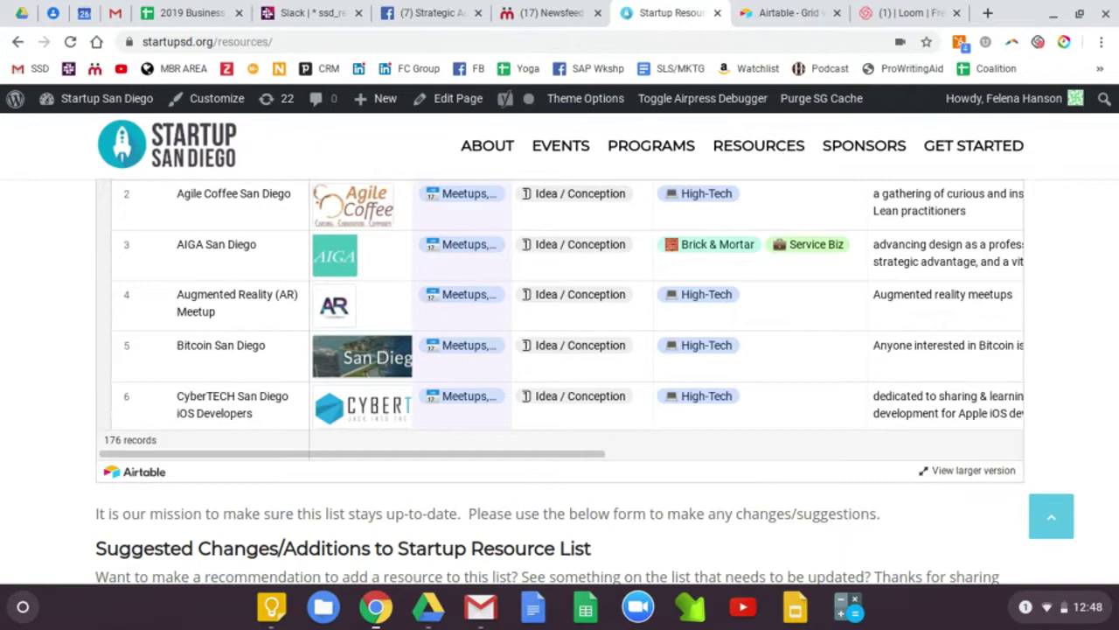
pyautogui.click(970, 470)
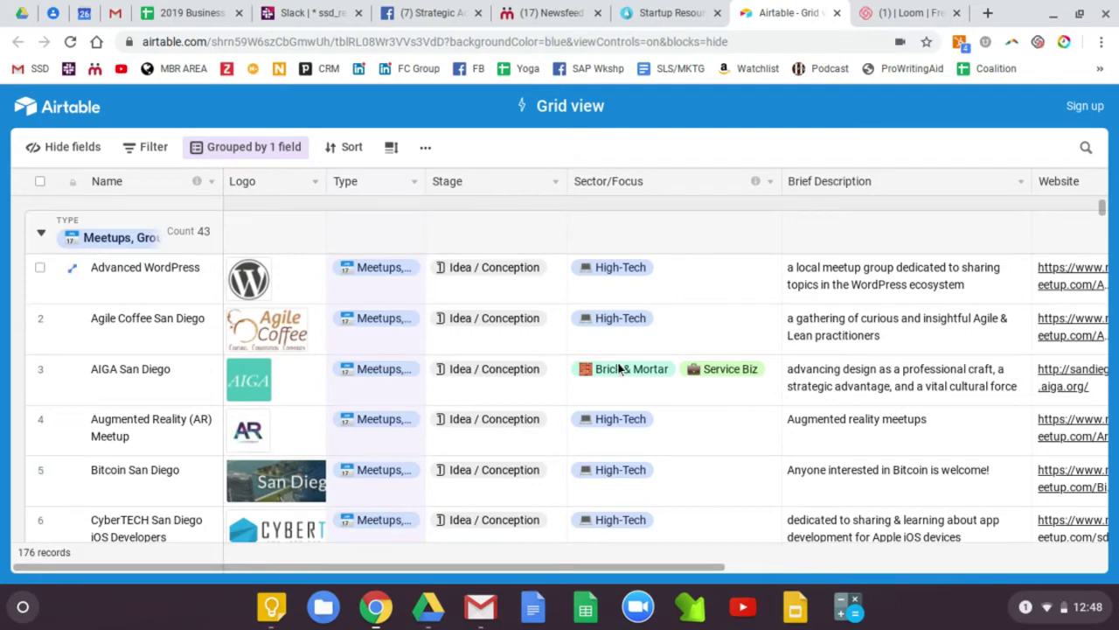
# Collapse the Meetups, Pitch Program, Capital and Financing type groups in the grid
pyautogui.moveTo(492, 567); pyautogui.dragTo(409, 573)
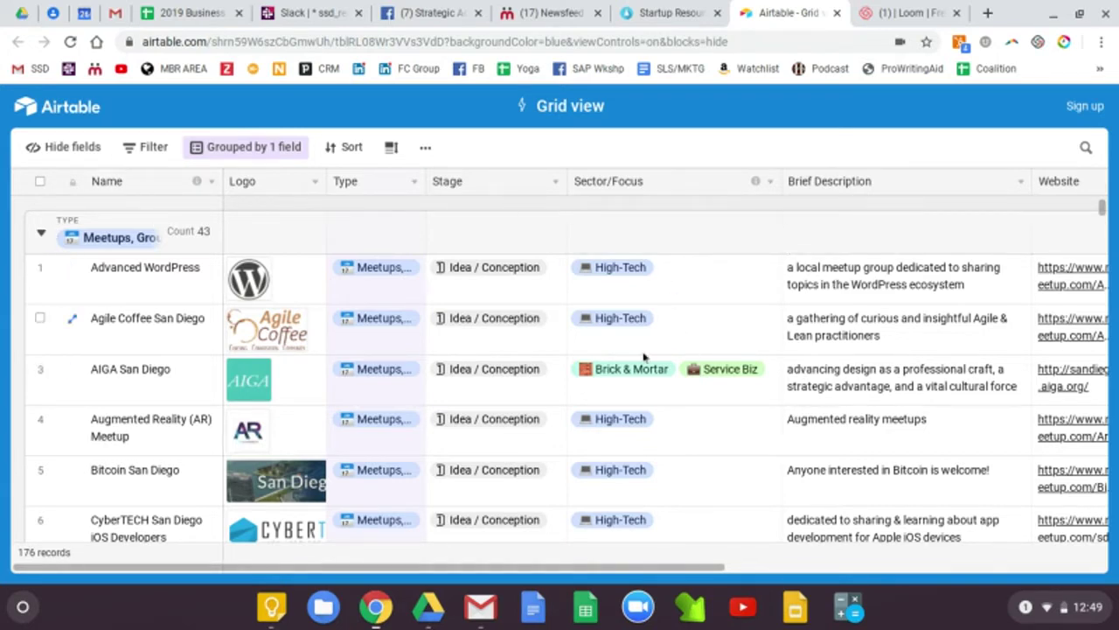
pyautogui.scroll(-5, 708, 411)
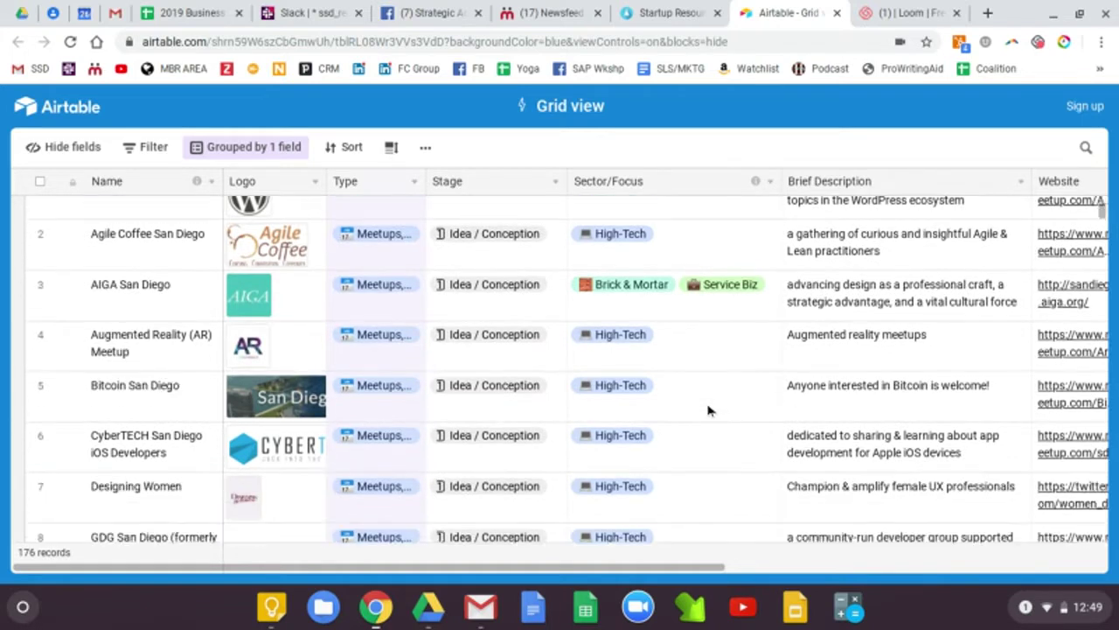
pyautogui.scroll(-1, 707, 317)
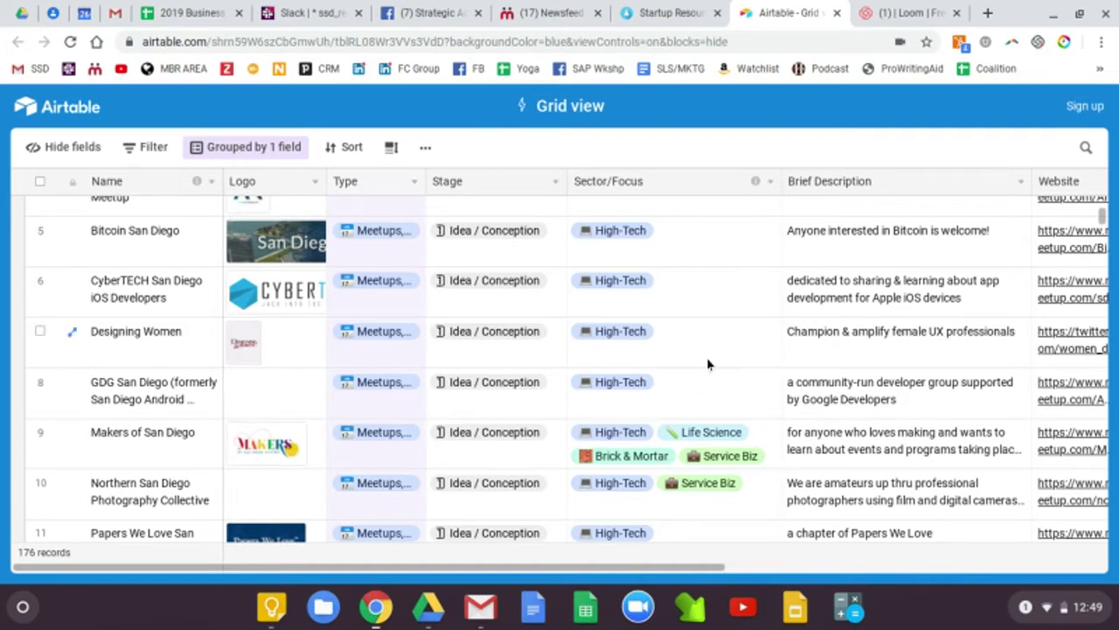
pyautogui.scroll(3, 708, 365)
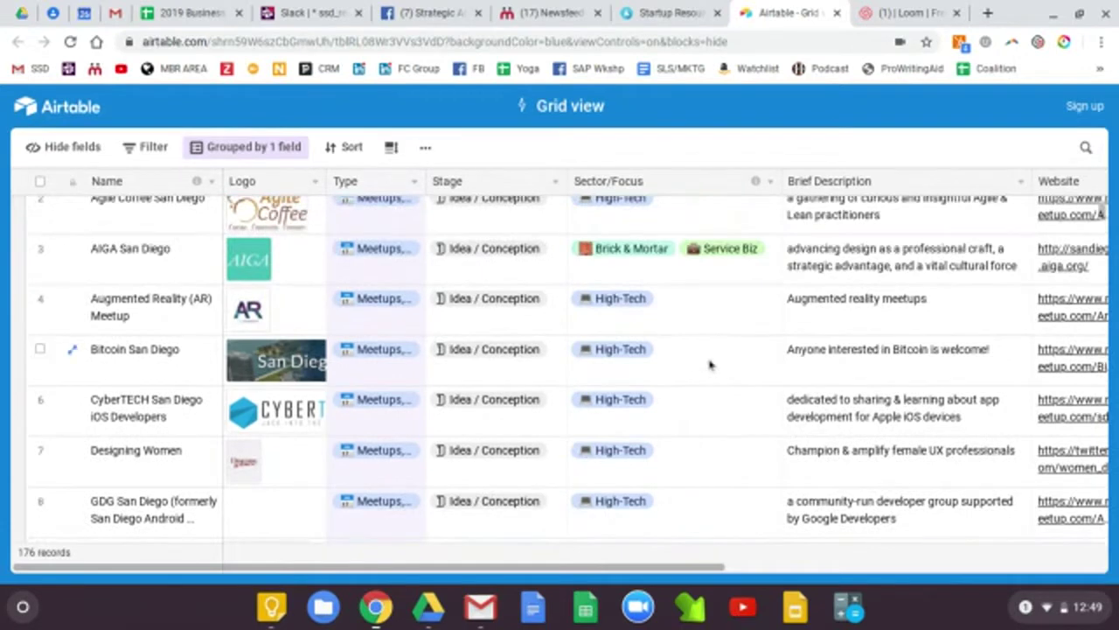
pyautogui.scroll(3, 710, 365)
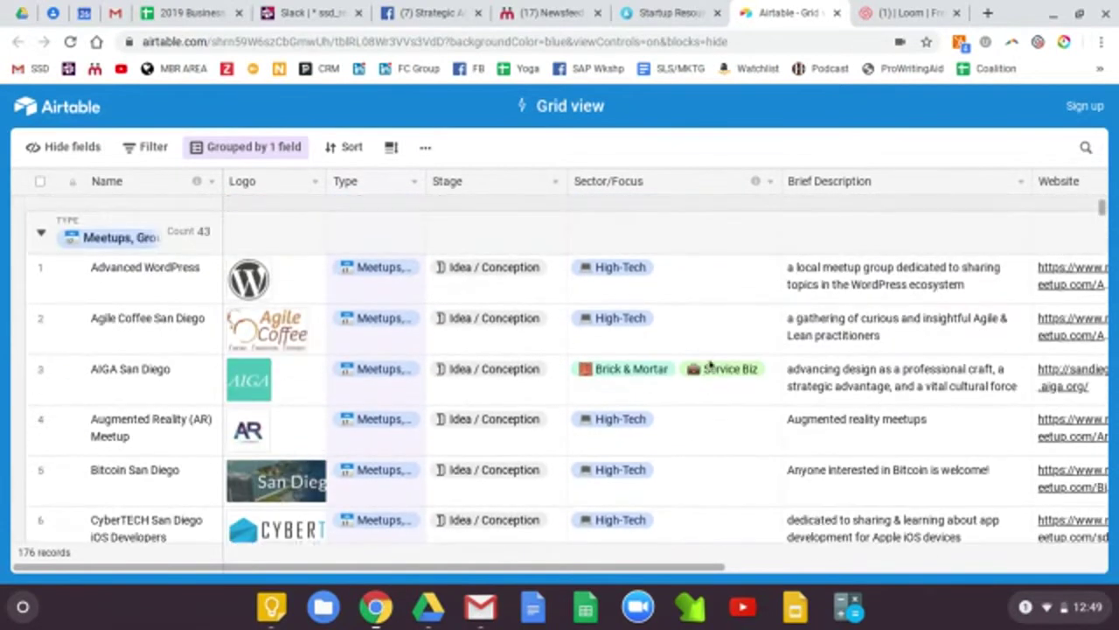
pyautogui.click(42, 236)
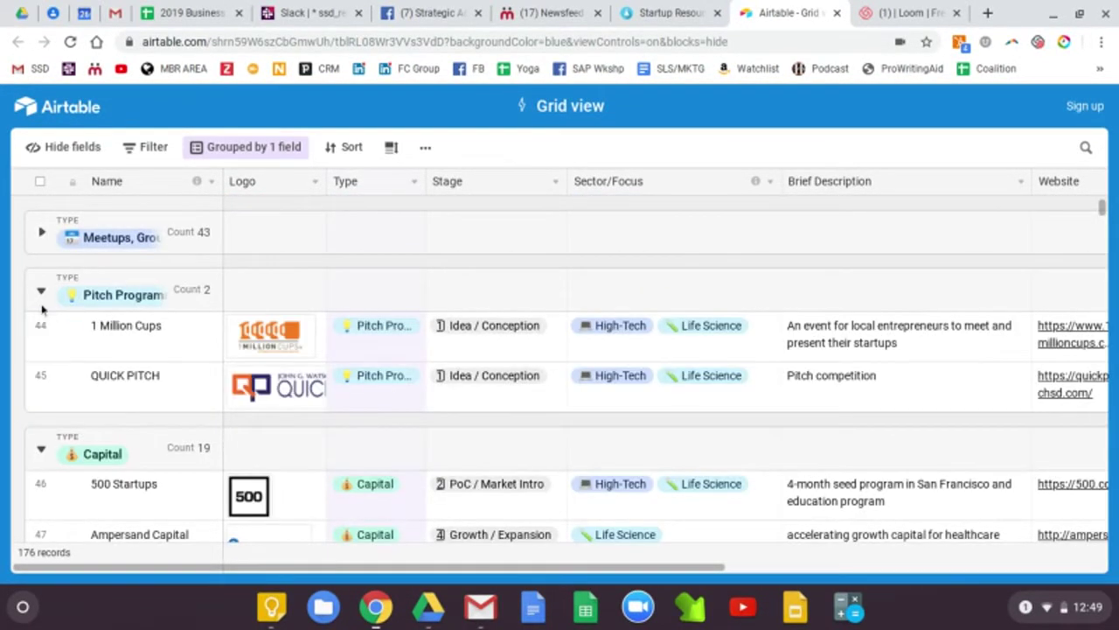
pyautogui.click(42, 294)
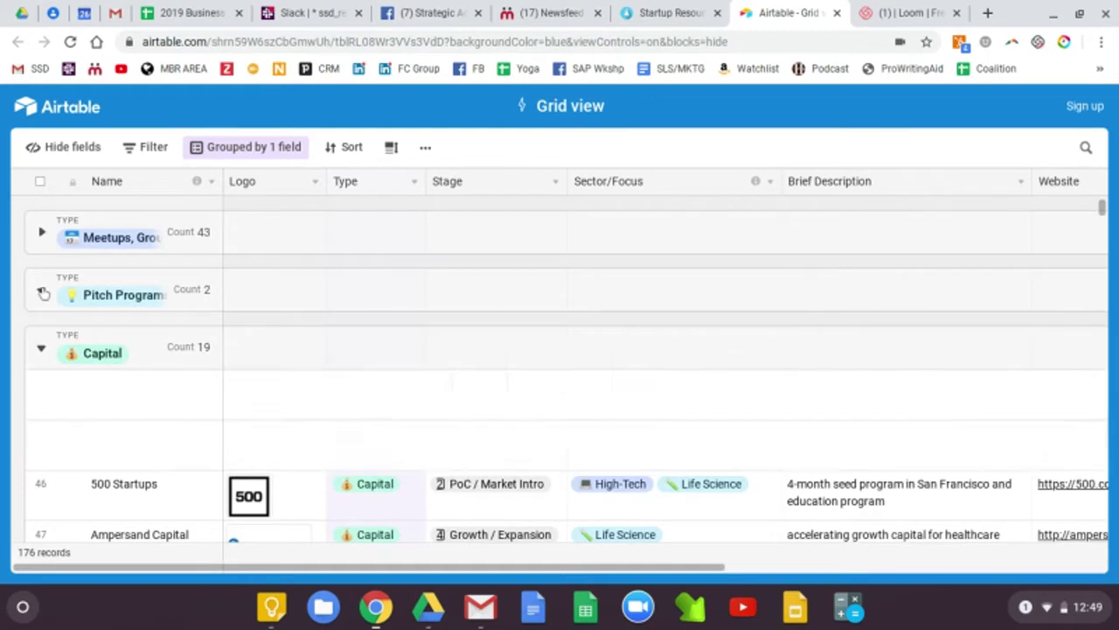
pyautogui.click(42, 349)
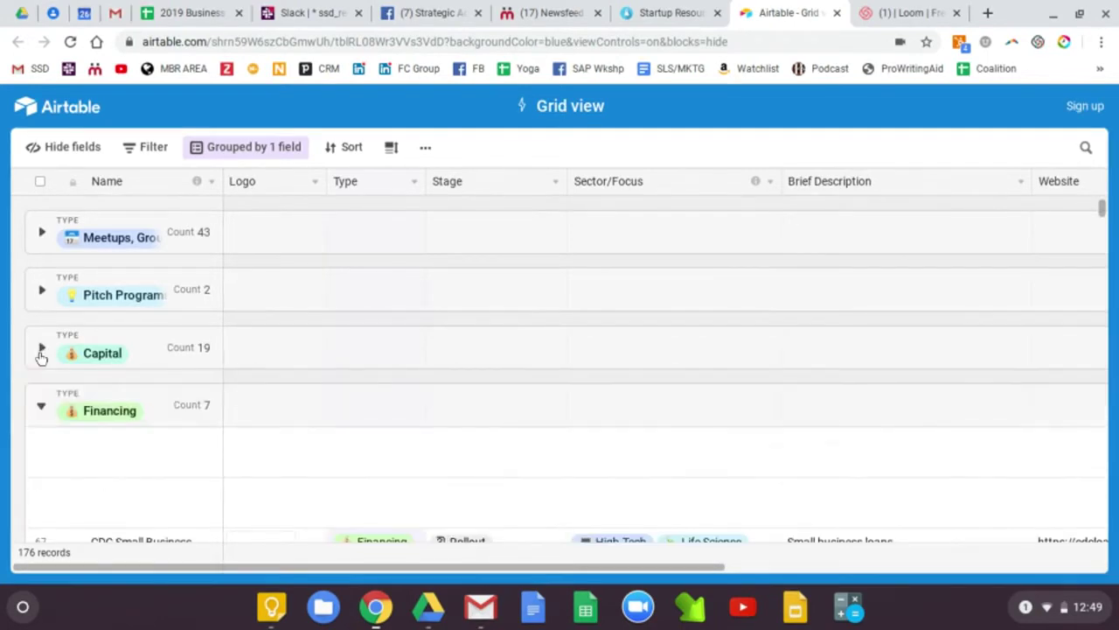
pyautogui.click(42, 409)
# Collapse the Incubators, Entrepreneur and Coworking type groups
pyautogui.scroll(-1, 42, 415)
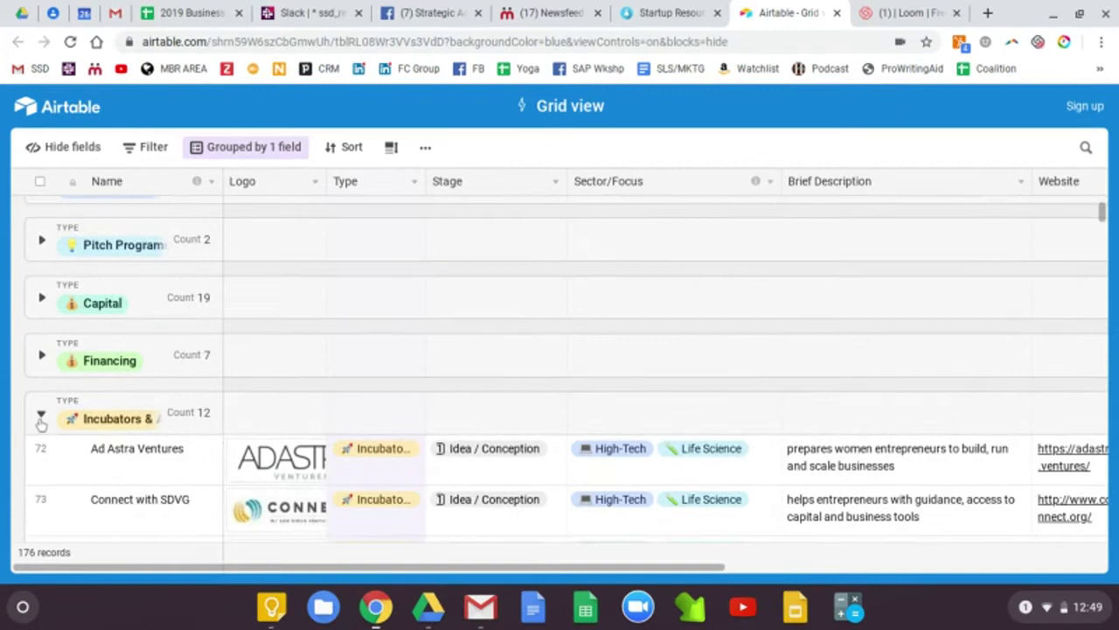
pyautogui.click(41, 419)
pyautogui.scroll(-1, 42, 446)
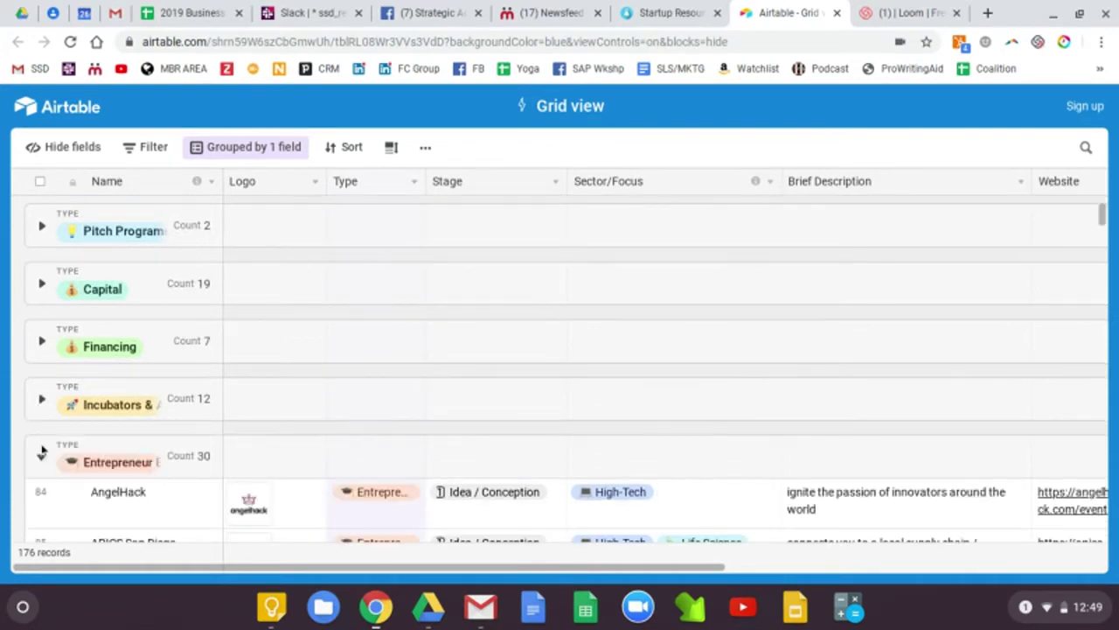
pyautogui.click(42, 460)
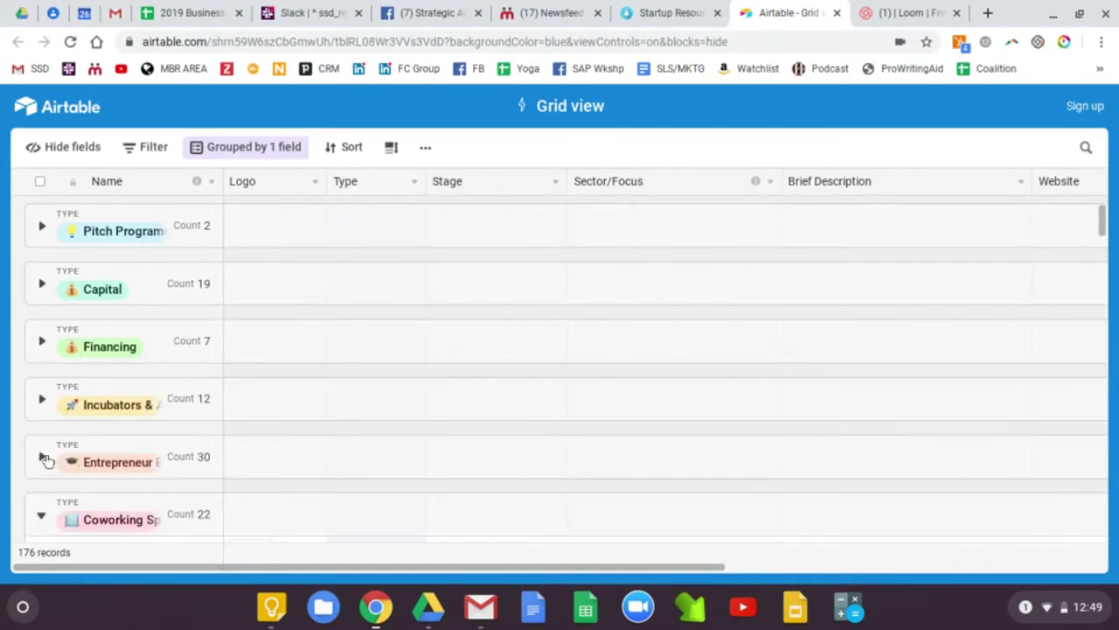
pyautogui.scroll(-2, 47, 460)
pyautogui.click(41, 428)
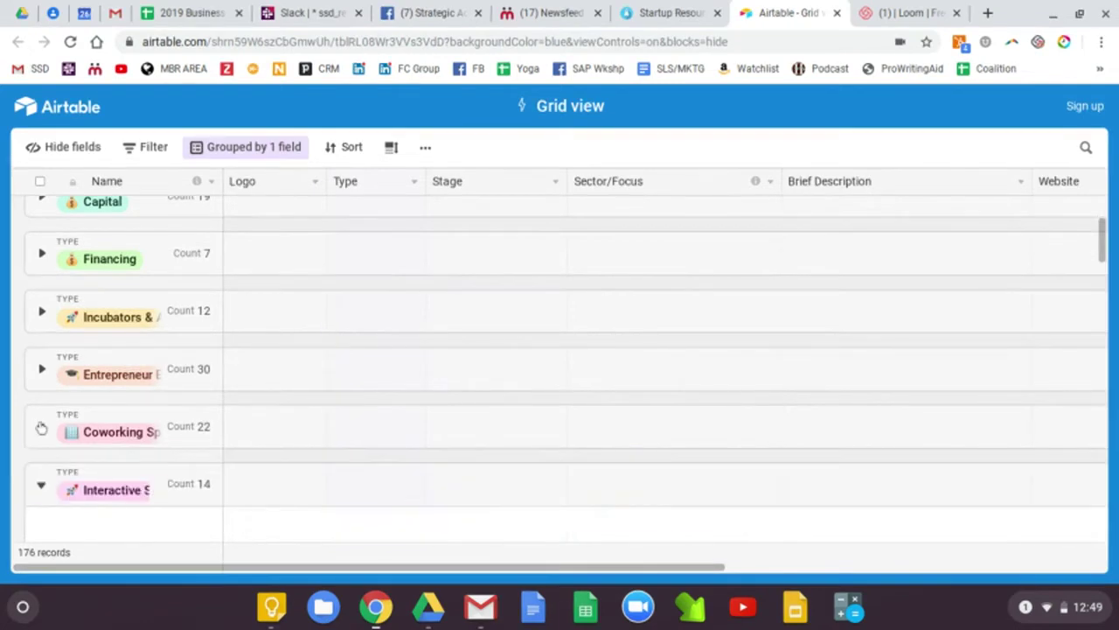
# Collapse the remaining type groups: Interactive, Startup Support, Law Firms and Job Boards
pyautogui.scroll(-2, 41, 427)
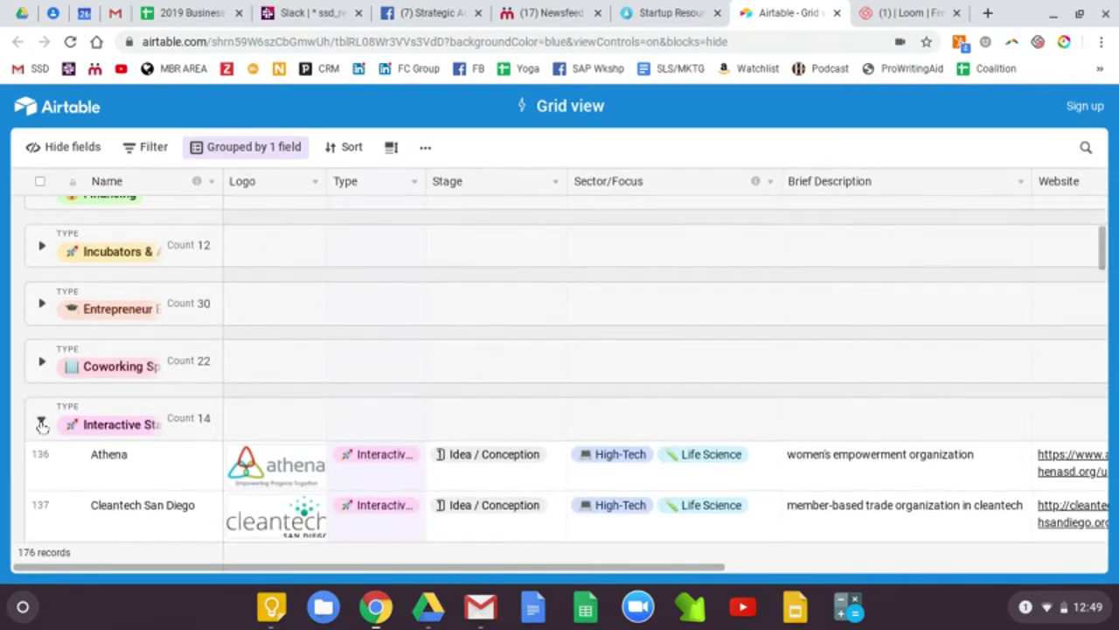
pyautogui.click(41, 424)
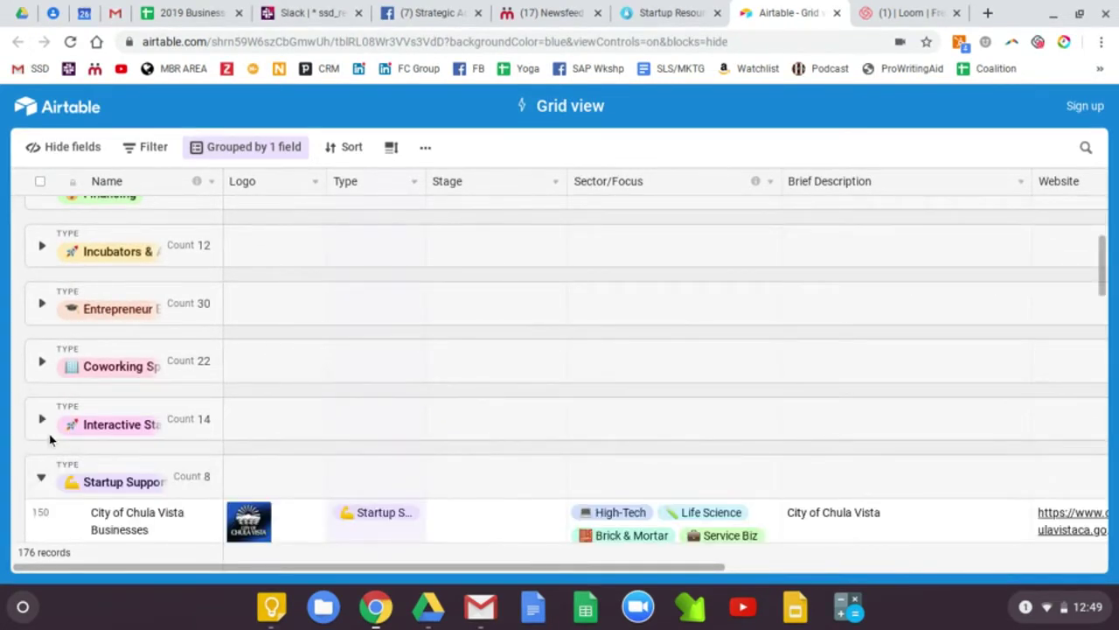
pyautogui.scroll(-1, 44, 432)
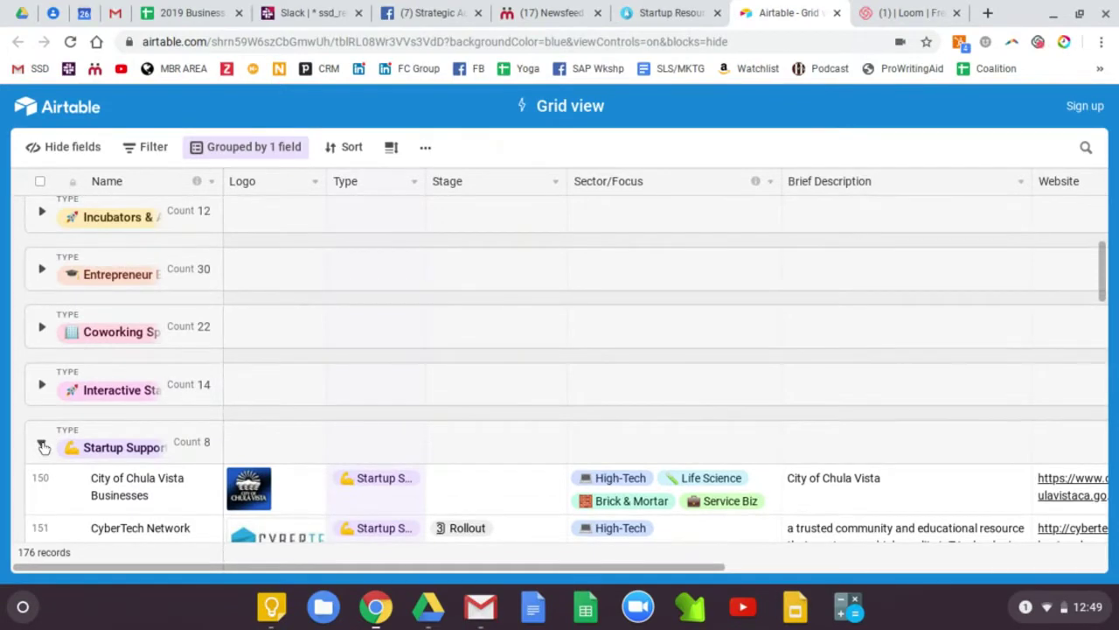
pyautogui.click(43, 447)
pyautogui.scroll(-1, 146, 435)
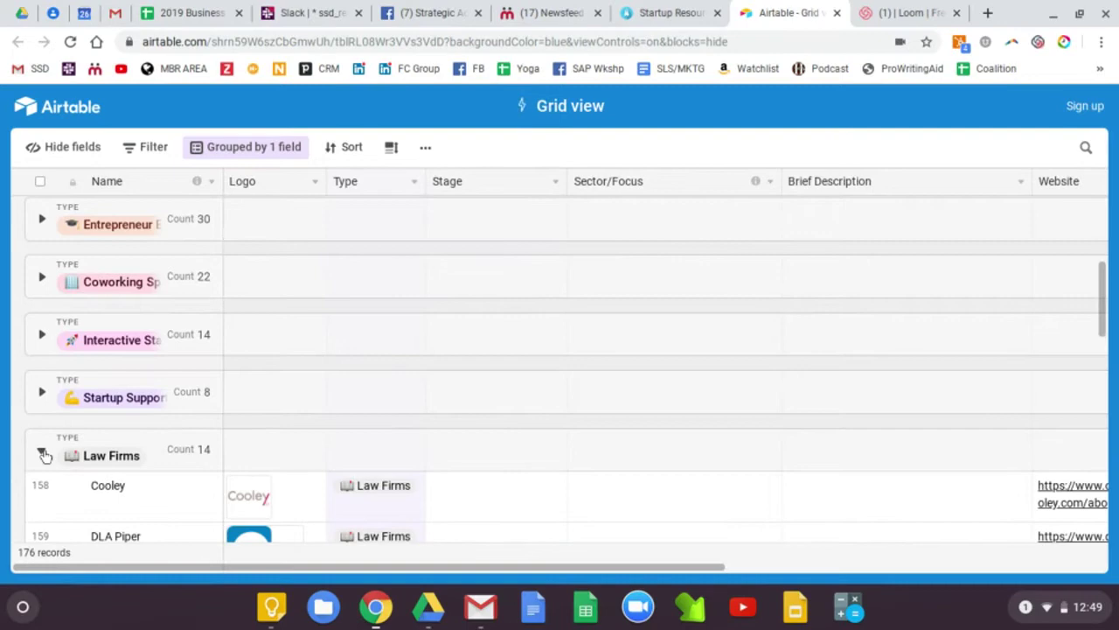
pyautogui.click(42, 454)
pyautogui.scroll(-2, 610, 418)
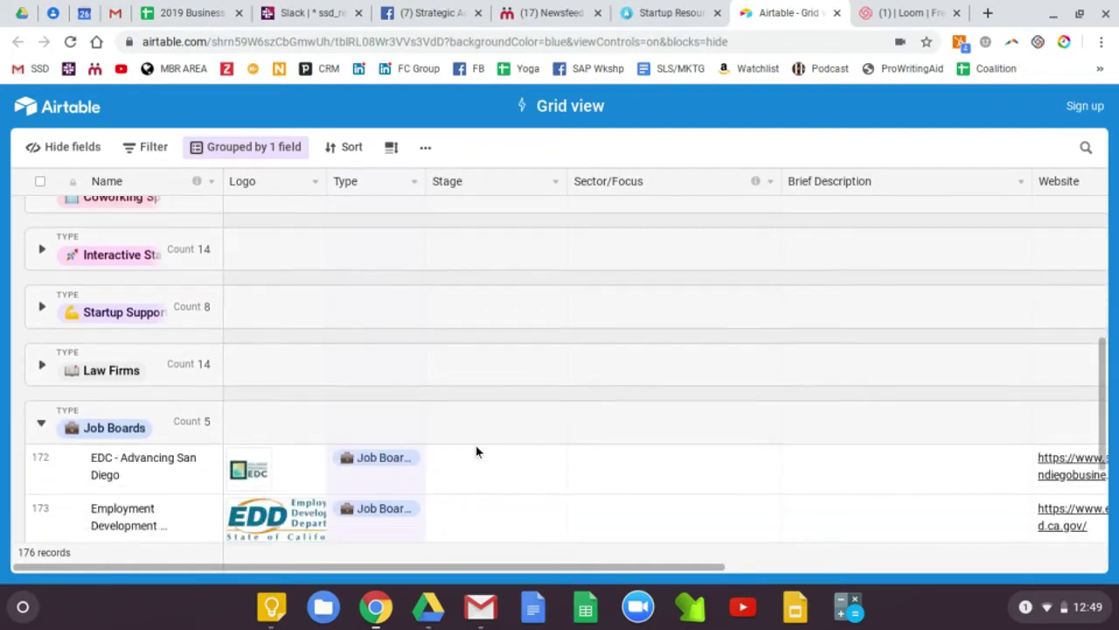
pyautogui.click(42, 388)
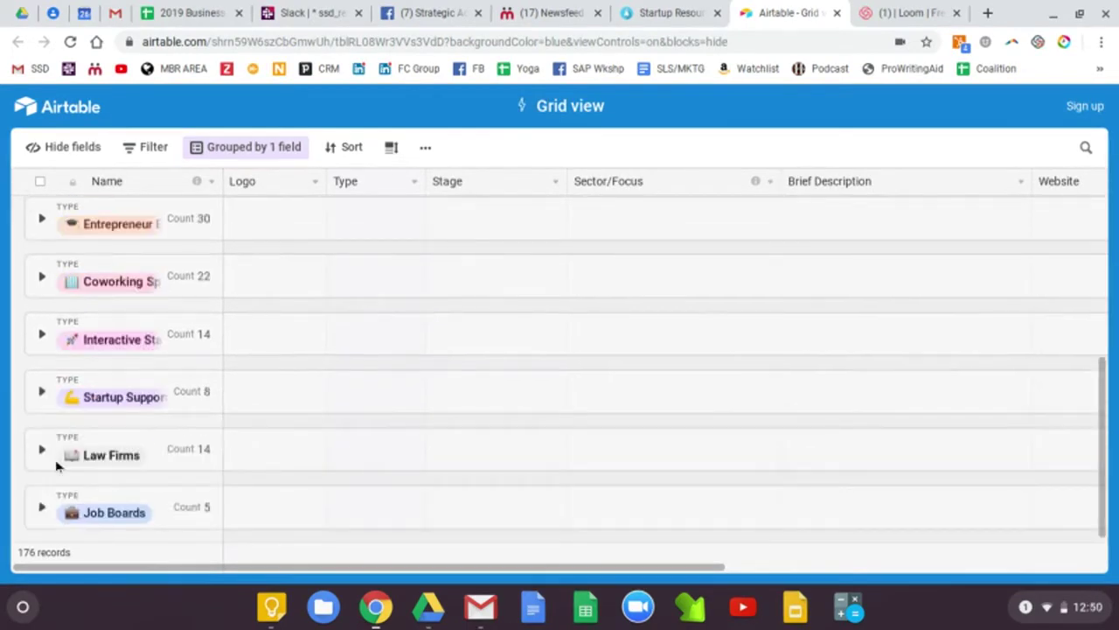
# Review the collapsed resource type groups from Meetups through Job Boards, dismissing the calendar notification
pyautogui.scroll(-1, 55, 466)
pyautogui.scroll(3, 59, 466)
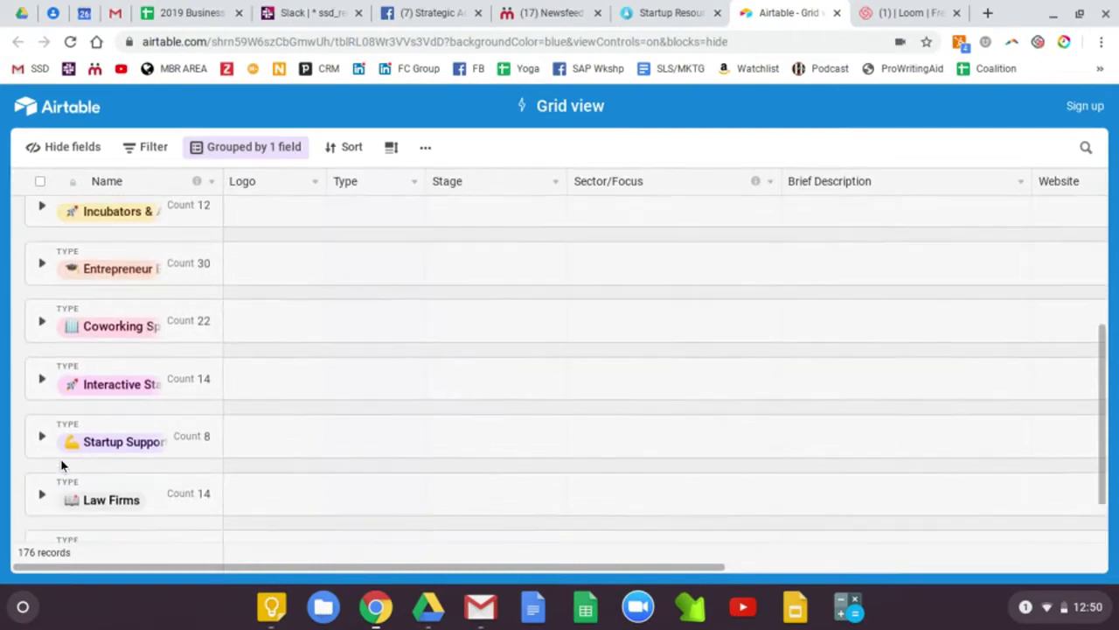
pyautogui.scroll(4, 105, 400)
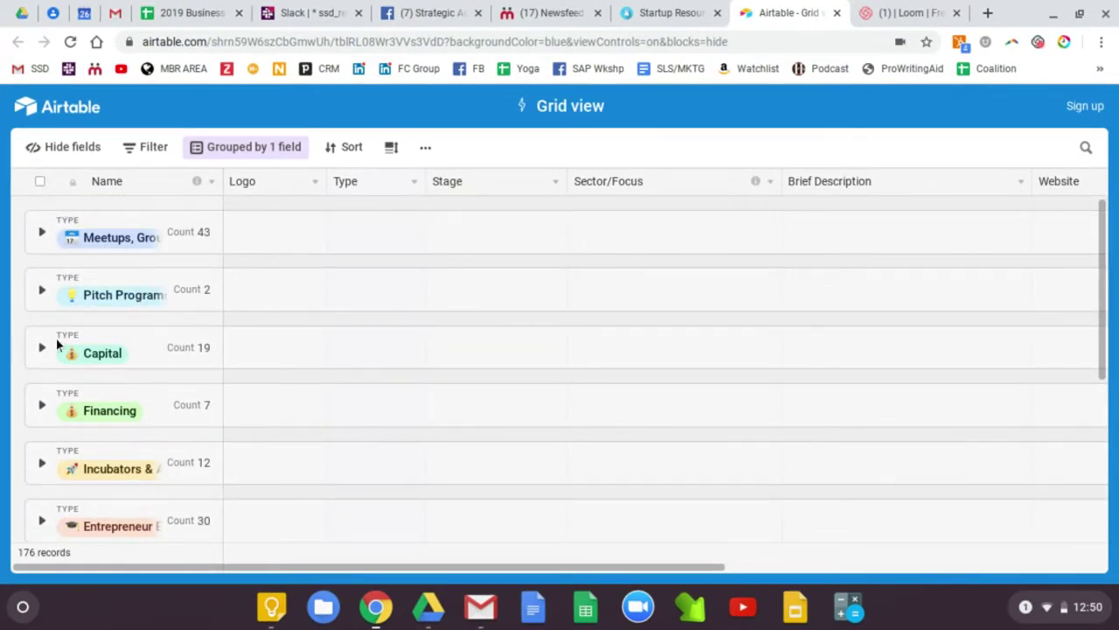
pyautogui.scroll(-4, 132, 302)
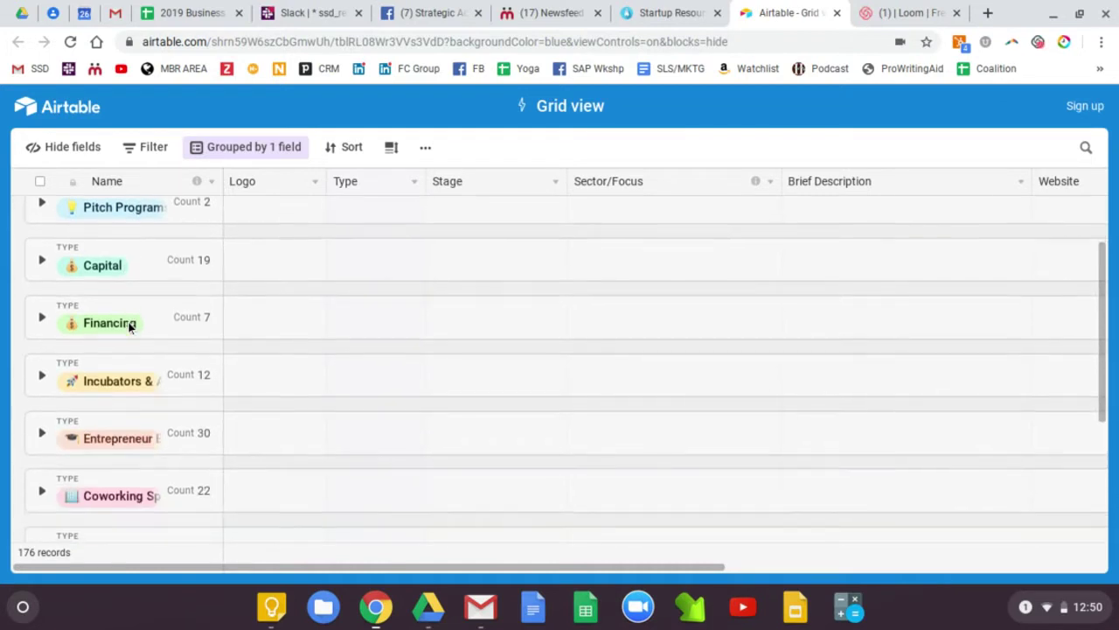
pyautogui.scroll(-1, 140, 392)
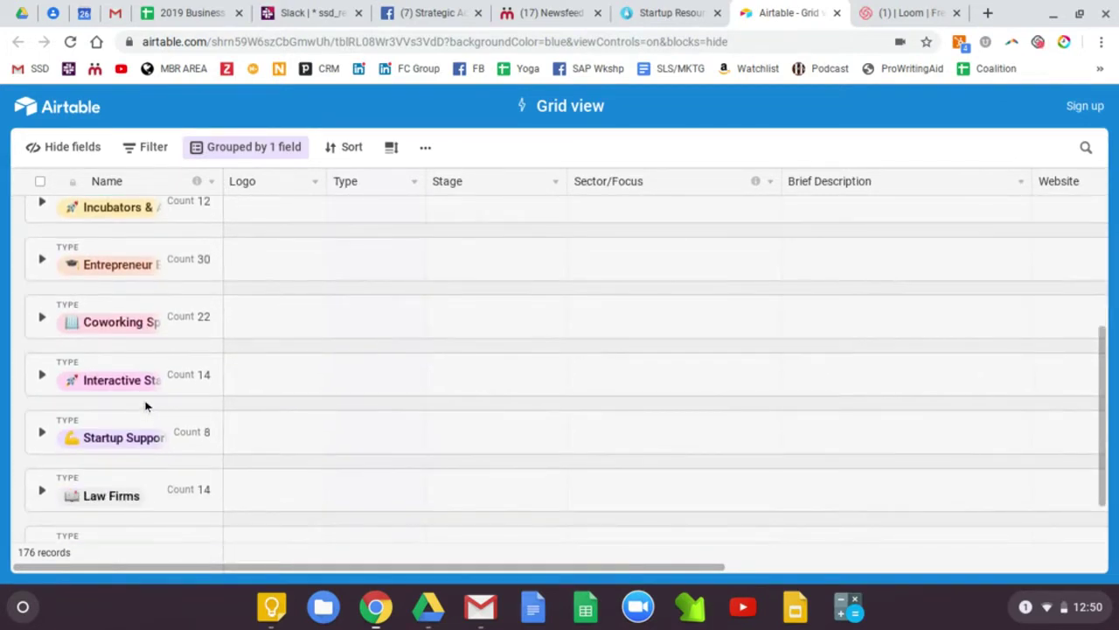
pyautogui.scroll(-1, 138, 409)
pyautogui.scroll(6, 140, 416)
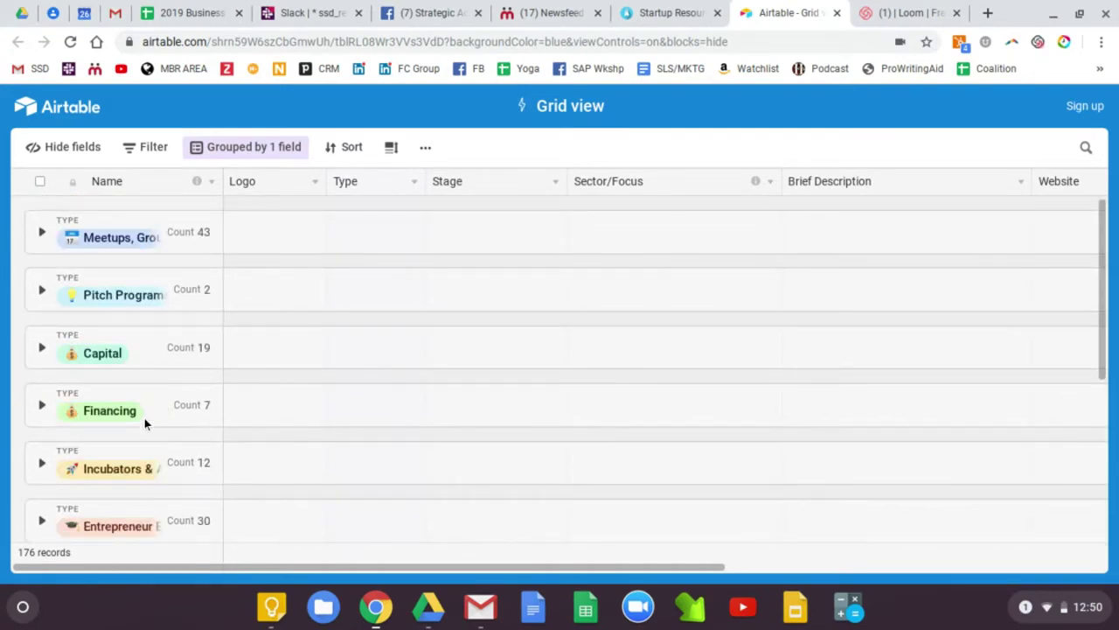
pyautogui.scroll(-3, 144, 418)
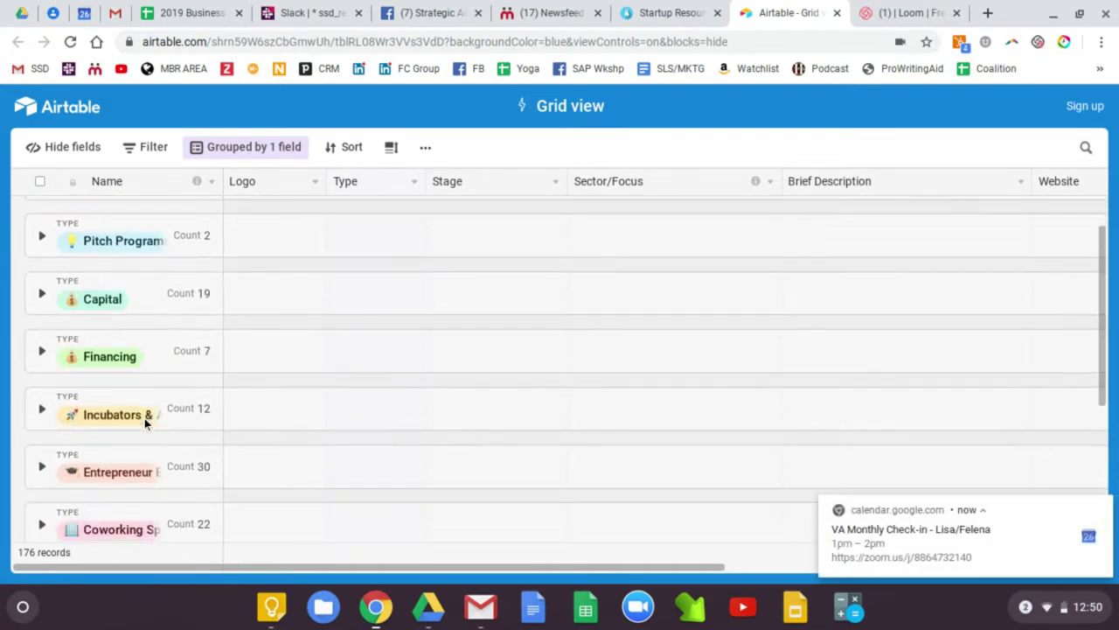
pyautogui.click(1103, 508)
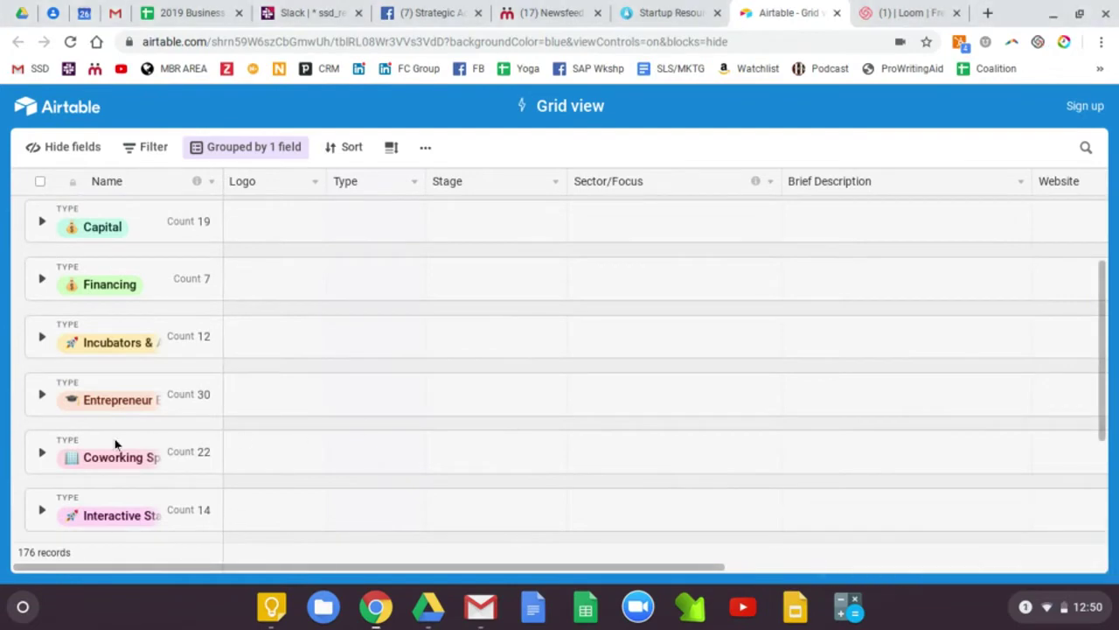
# Expand the Coworking type group to show its individual records
pyautogui.scroll(-1, 116, 444)
pyautogui.scroll(-1, 116, 443)
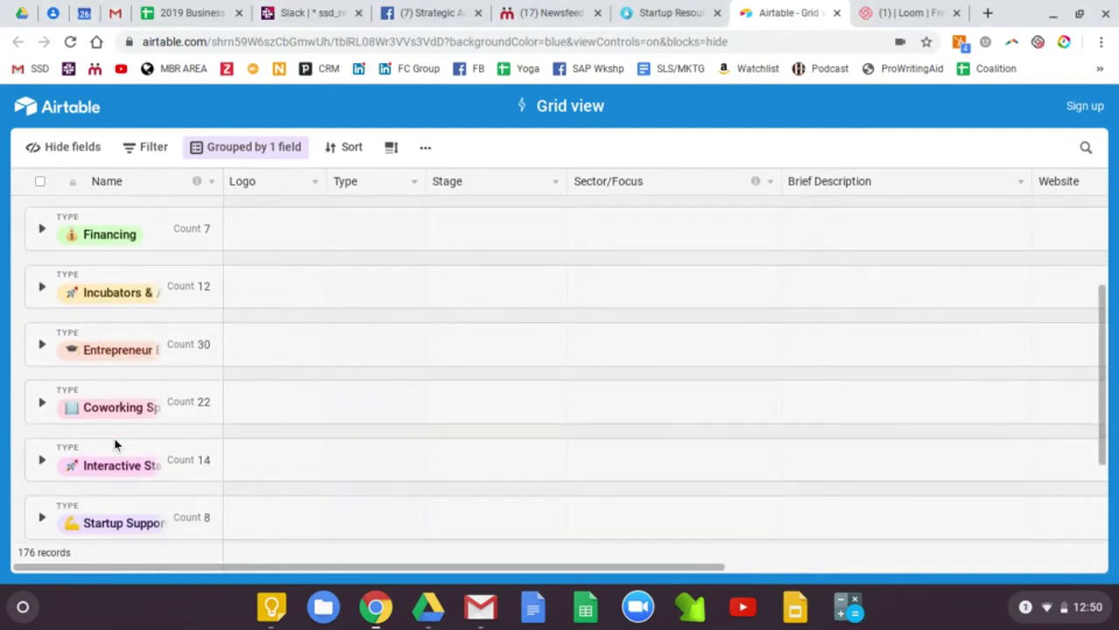
pyautogui.click(42, 404)
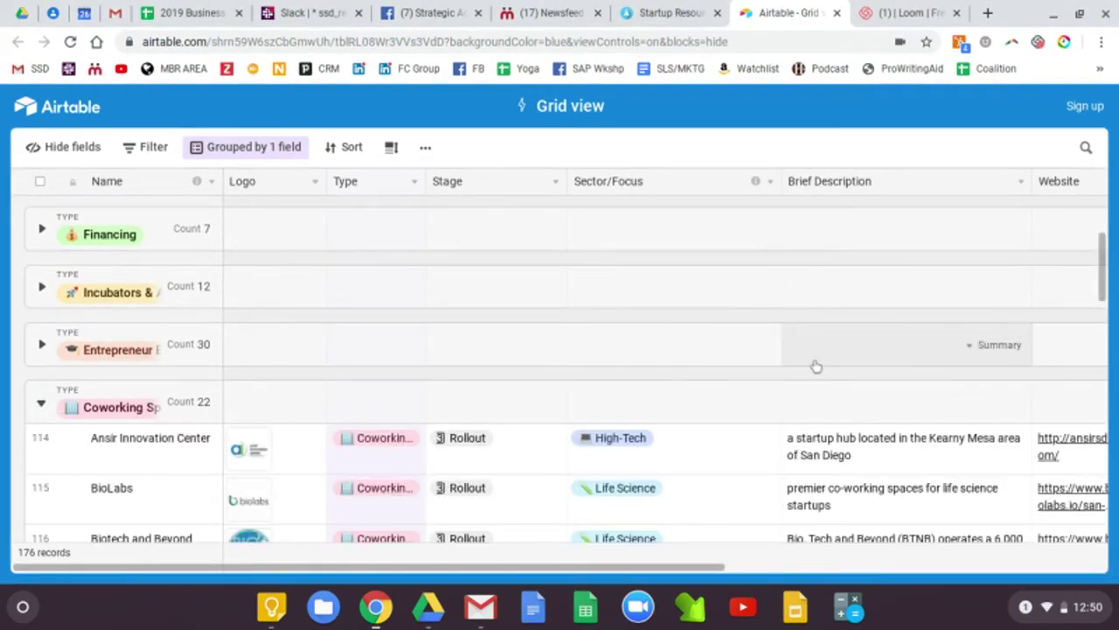
pyautogui.scroll(-1, 815, 365)
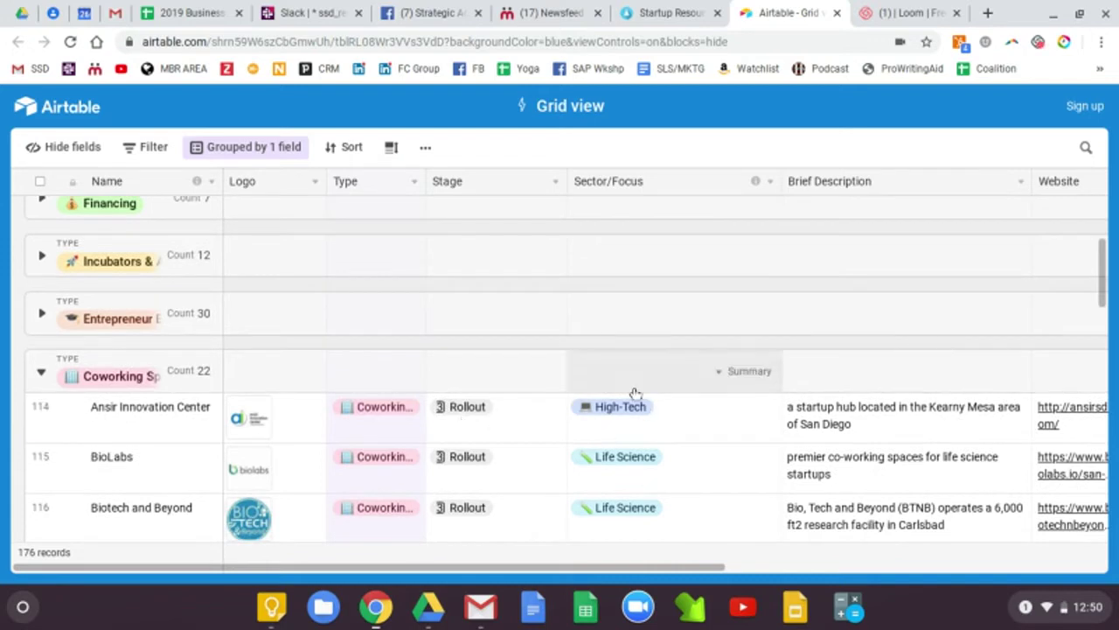
# Sort the records by Sector/Focus in First-Last order and close the sort settings
pyautogui.scroll(-1, 669, 402)
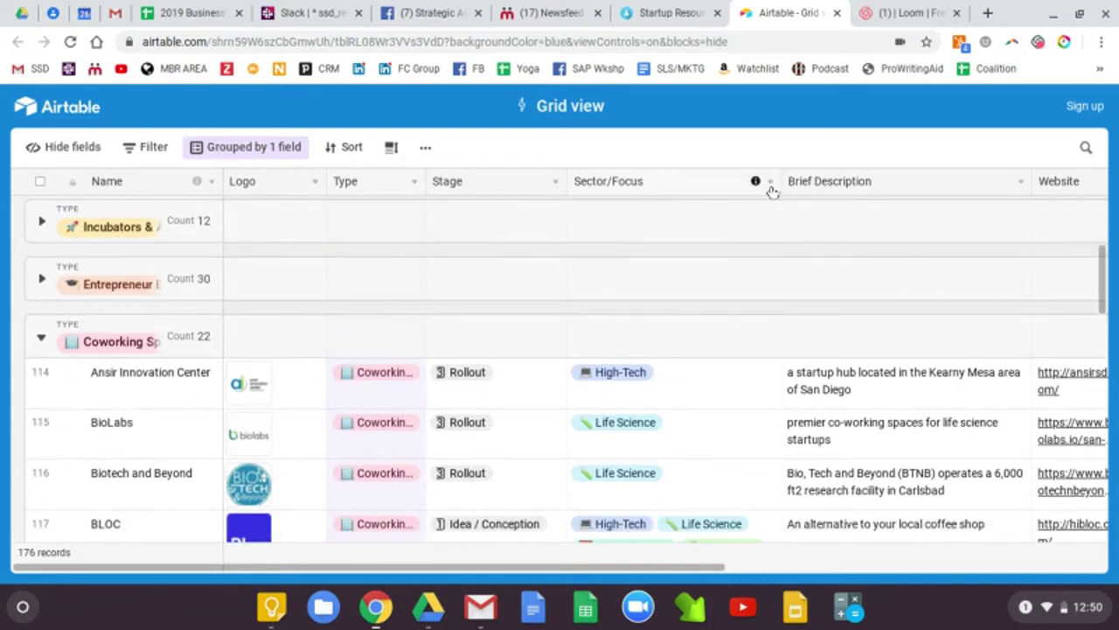
pyautogui.click(771, 183)
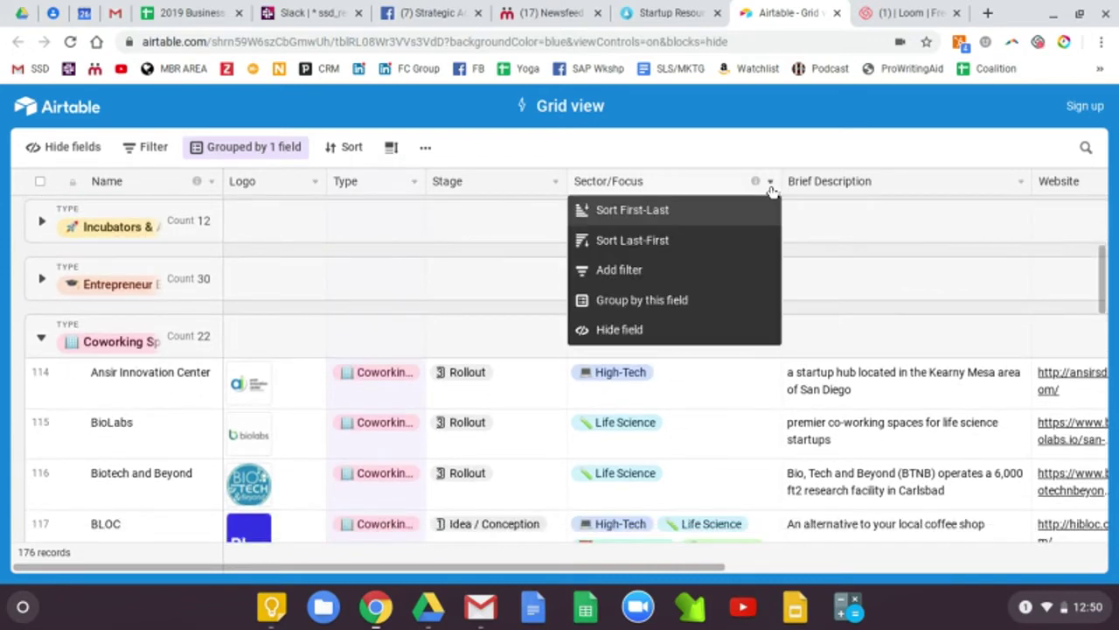
pyautogui.click(669, 212)
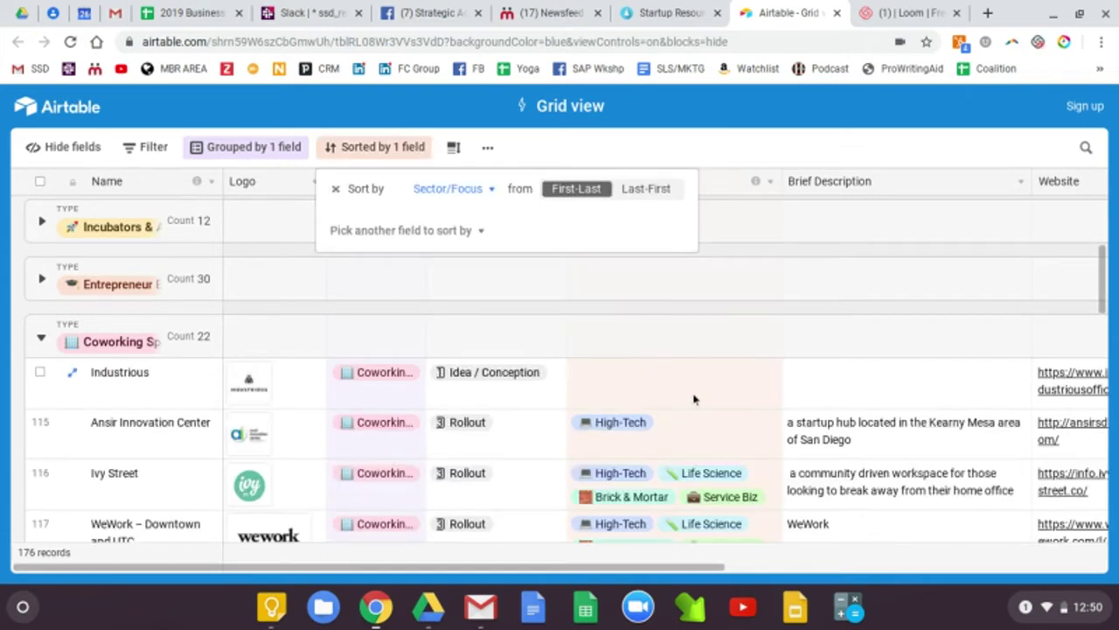
pyautogui.scroll(-1, 699, 421)
pyautogui.scroll(-3, 700, 421)
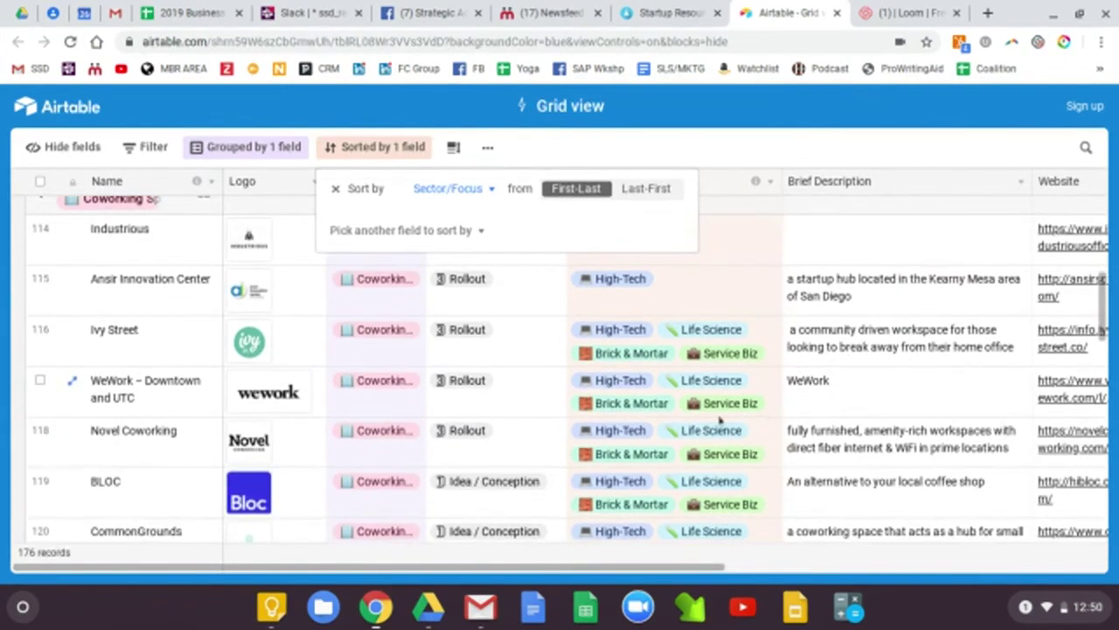
pyautogui.click(680, 149)
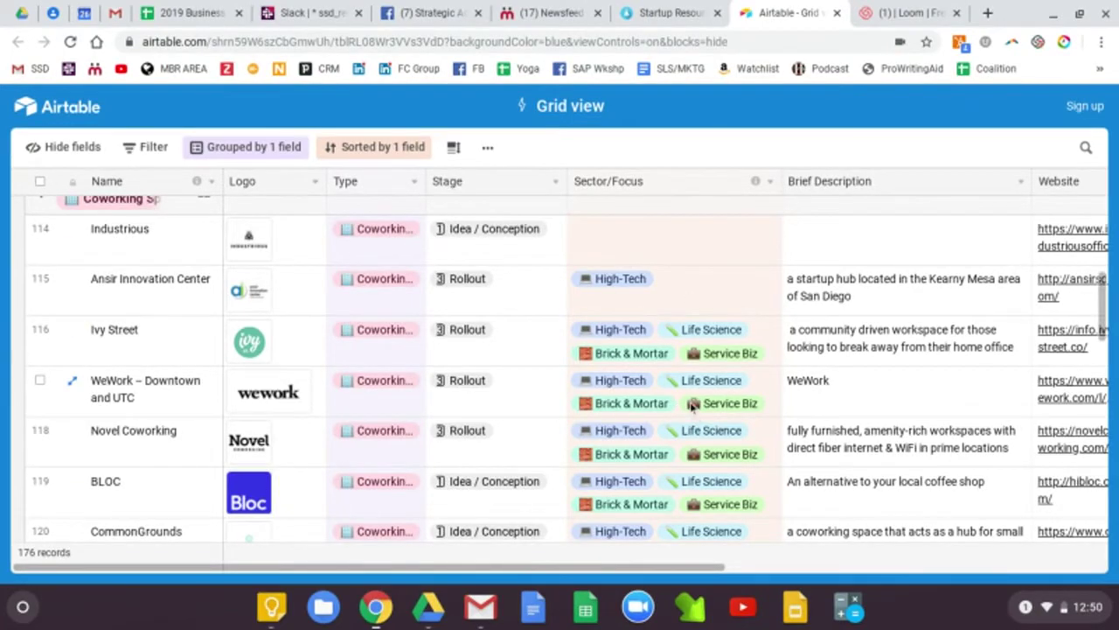
# Examine the Coworking group's records from Industrious through Co-mmunity Cowork, comparing their Sector/Focus tags
pyautogui.scroll(-5, 691, 404)
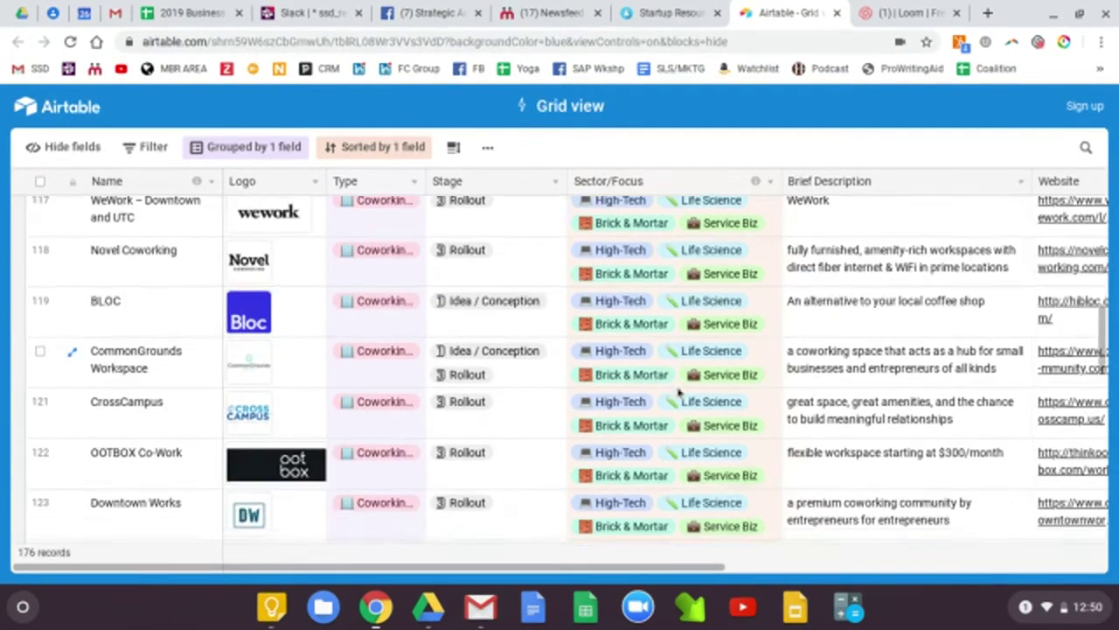
pyautogui.scroll(5, 678, 394)
pyautogui.scroll(-8, 630, 369)
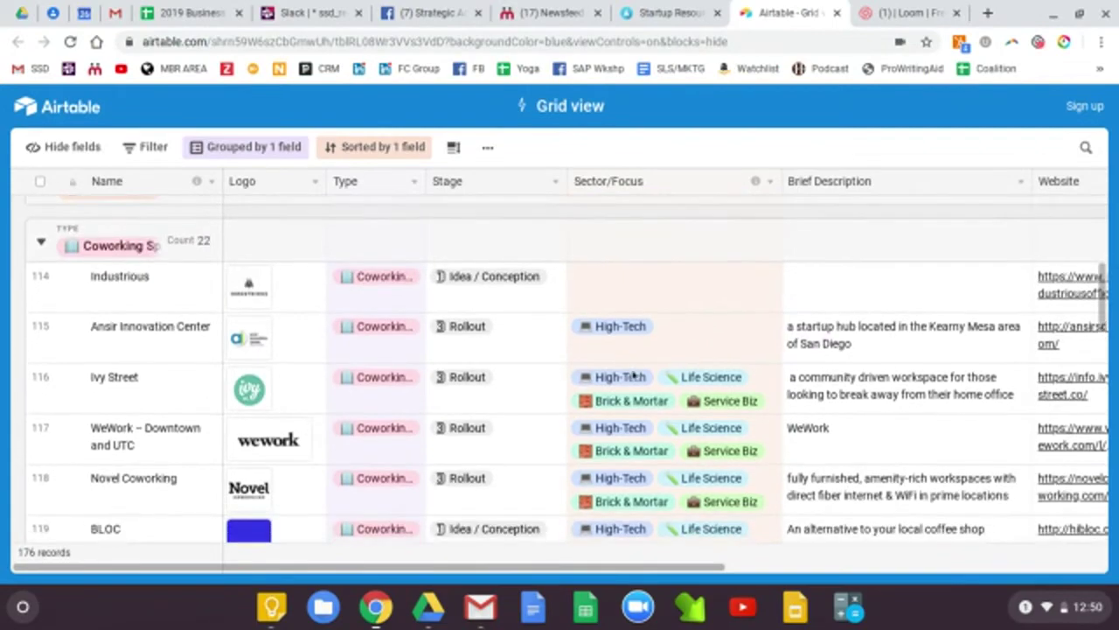
pyautogui.scroll(-10, 647, 398)
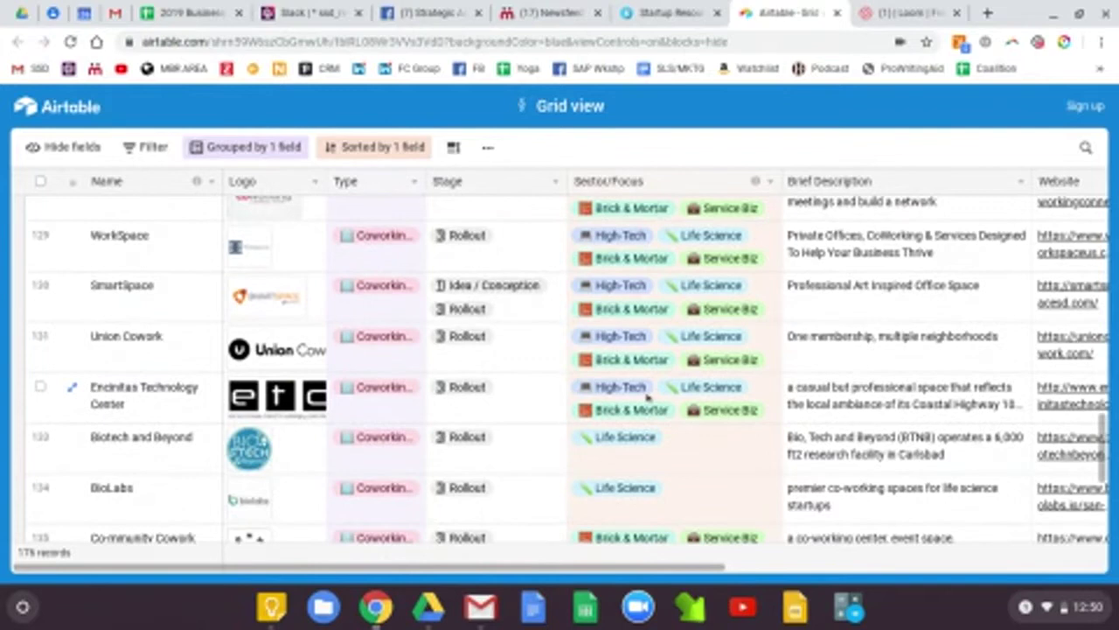
pyautogui.scroll(-3, 647, 398)
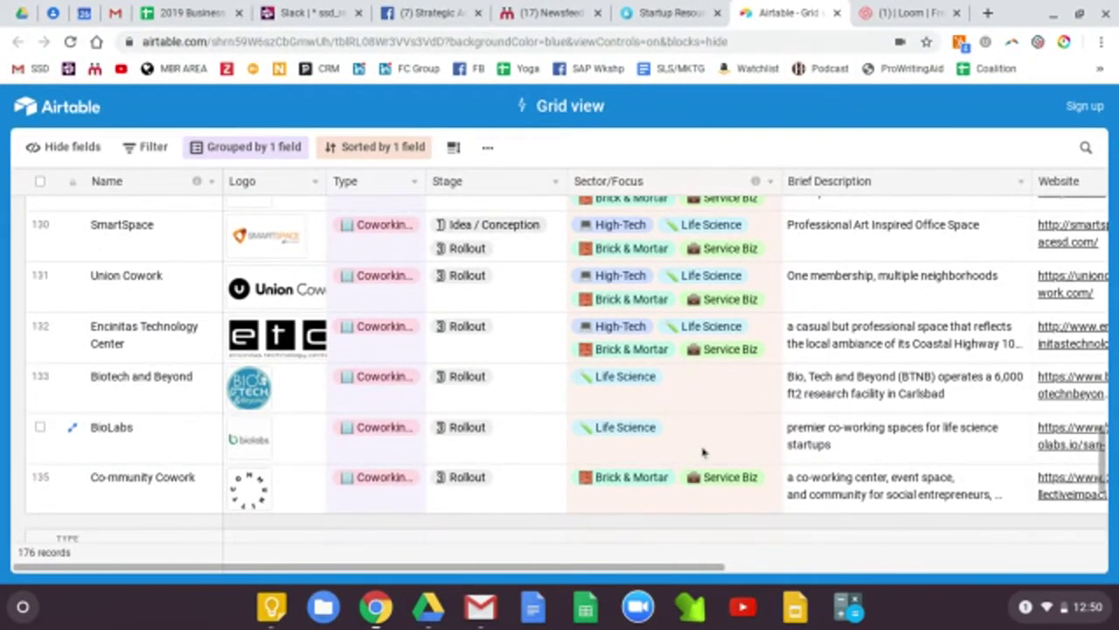
pyautogui.scroll(-3, 703, 452)
pyautogui.scroll(10, 702, 454)
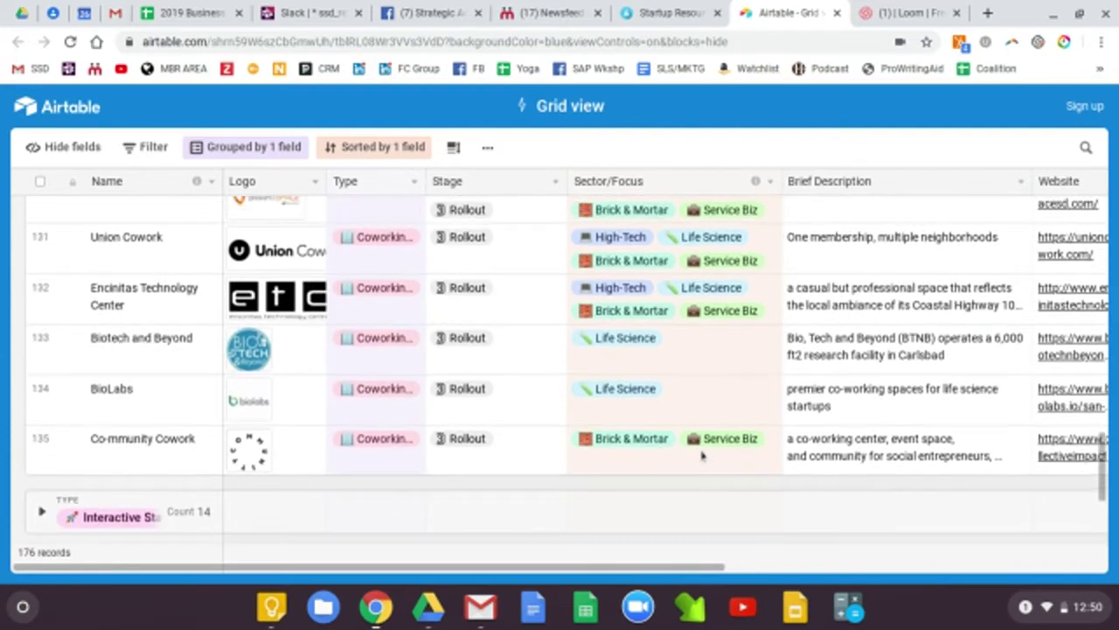
pyautogui.scroll(10, 703, 454)
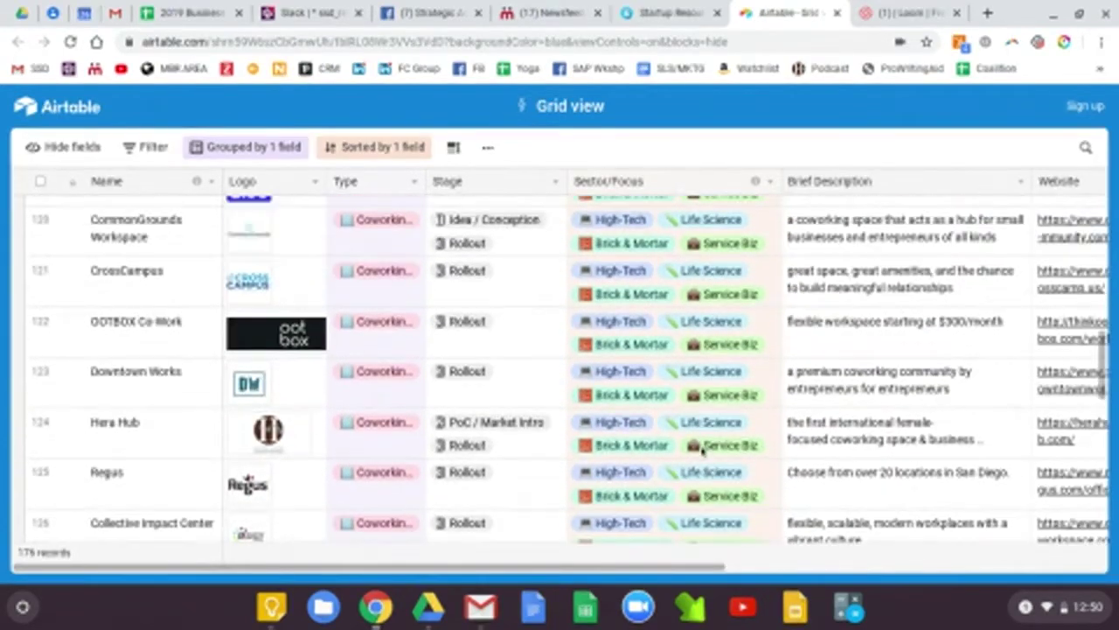
pyautogui.scroll(3, 708, 444)
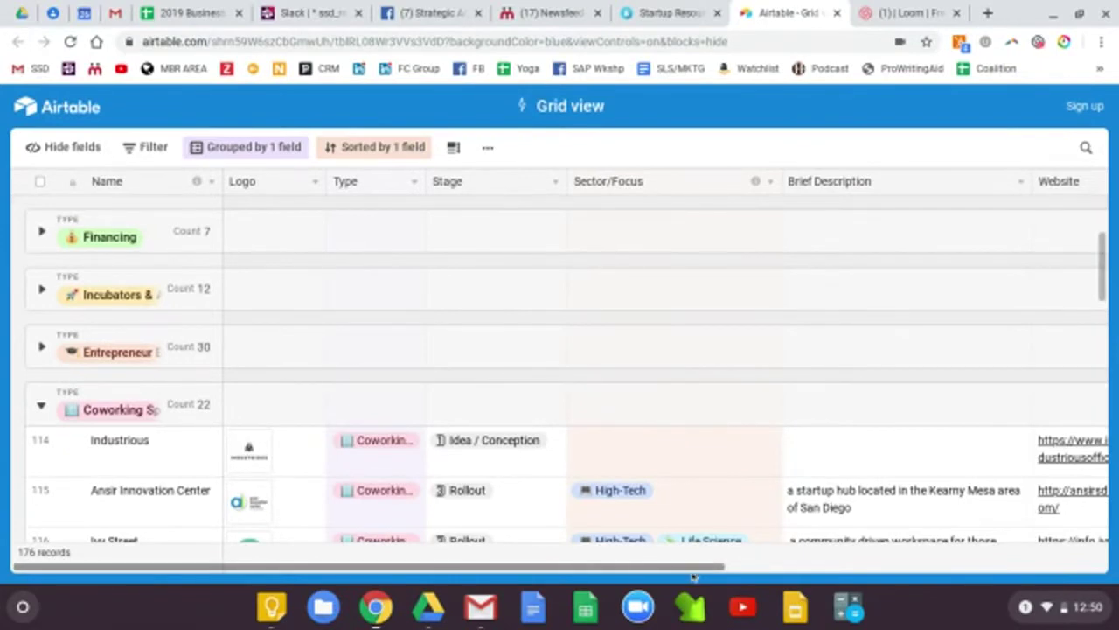
# Open the Ivy Street record's website link, return to the Airtable grid and bring the first columns back into view
pyautogui.moveTo(692, 575); pyautogui.dragTo(920, 598)
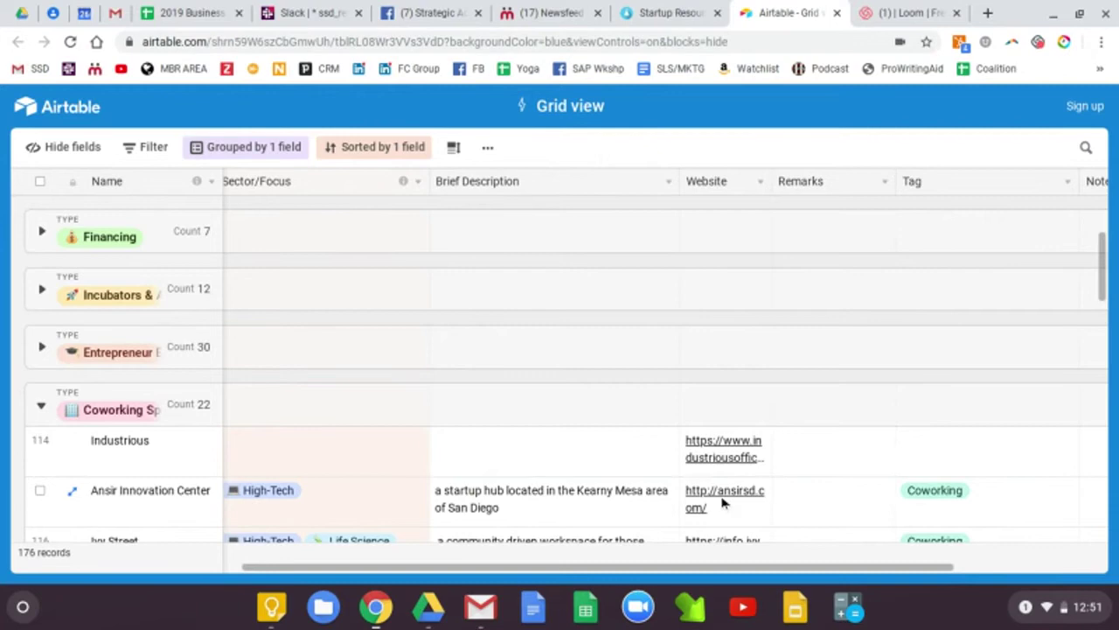
pyautogui.scroll(-1, 722, 503)
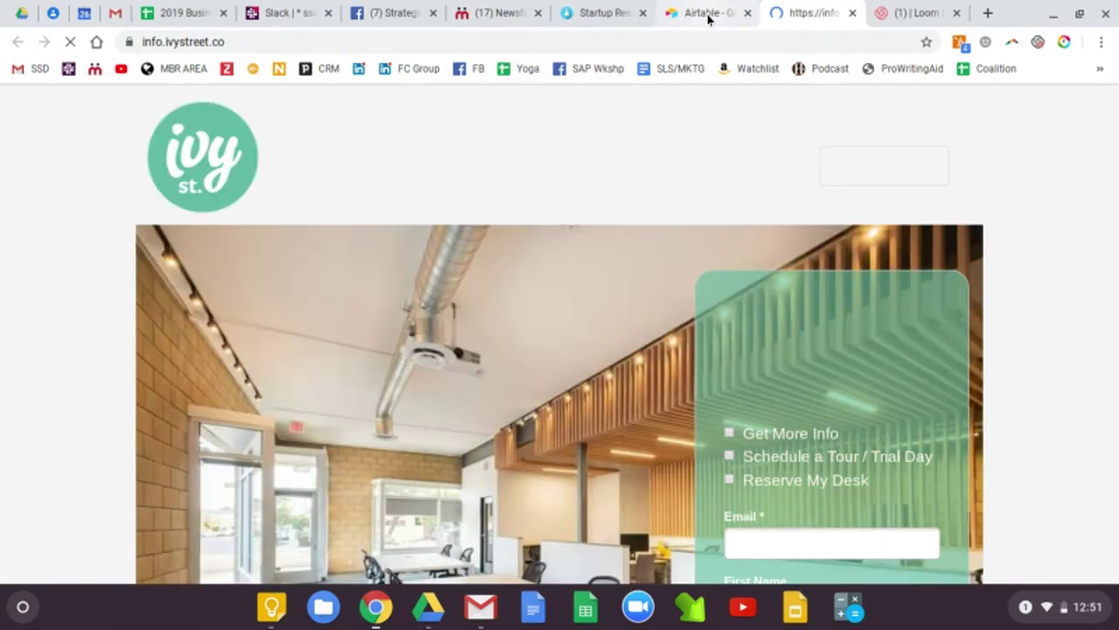
pyautogui.click(709, 19)
pyautogui.scroll(-2, 857, 417)
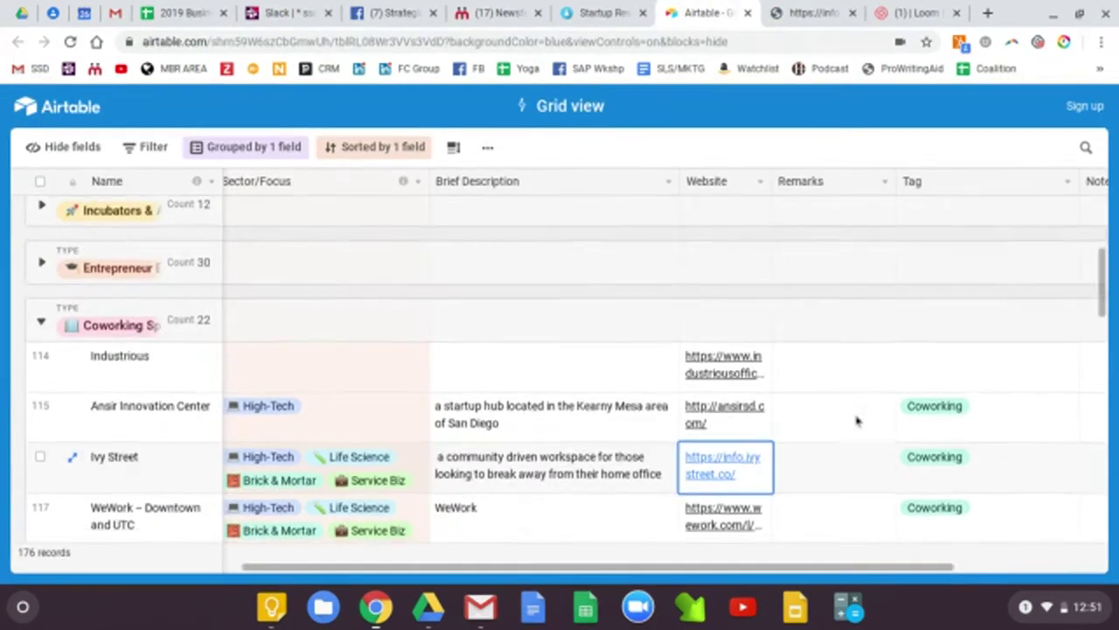
pyautogui.moveTo(826, 573); pyautogui.dragTo(122, 551)
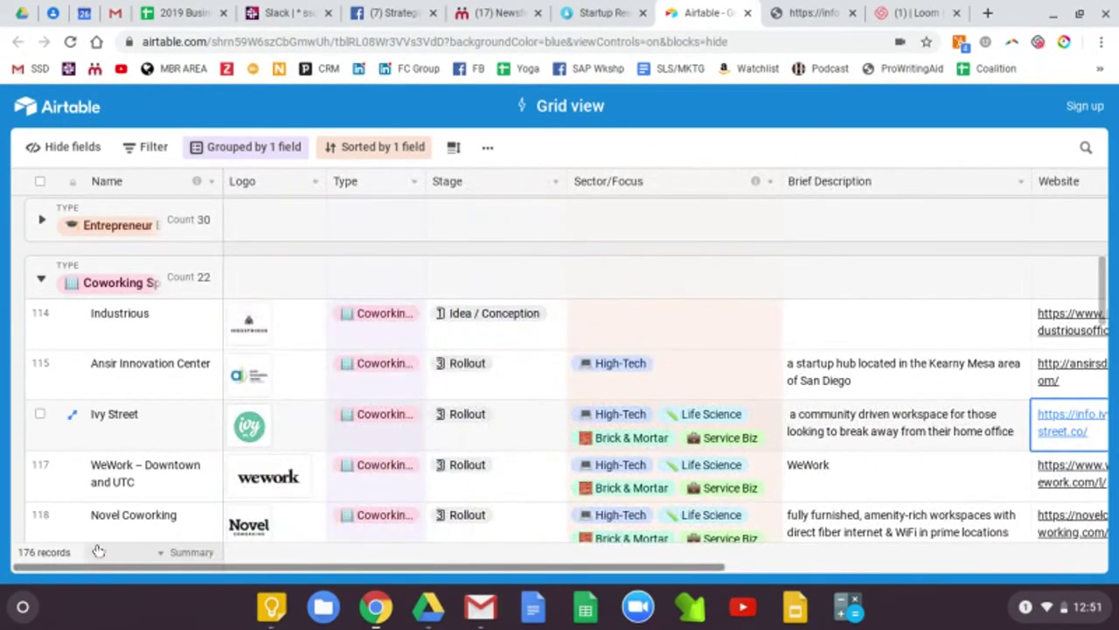
# Collapse the Coworking type group and expand the Incubators group to show its records
pyautogui.scroll(1, 422, 440)
pyautogui.scroll(3, 422, 440)
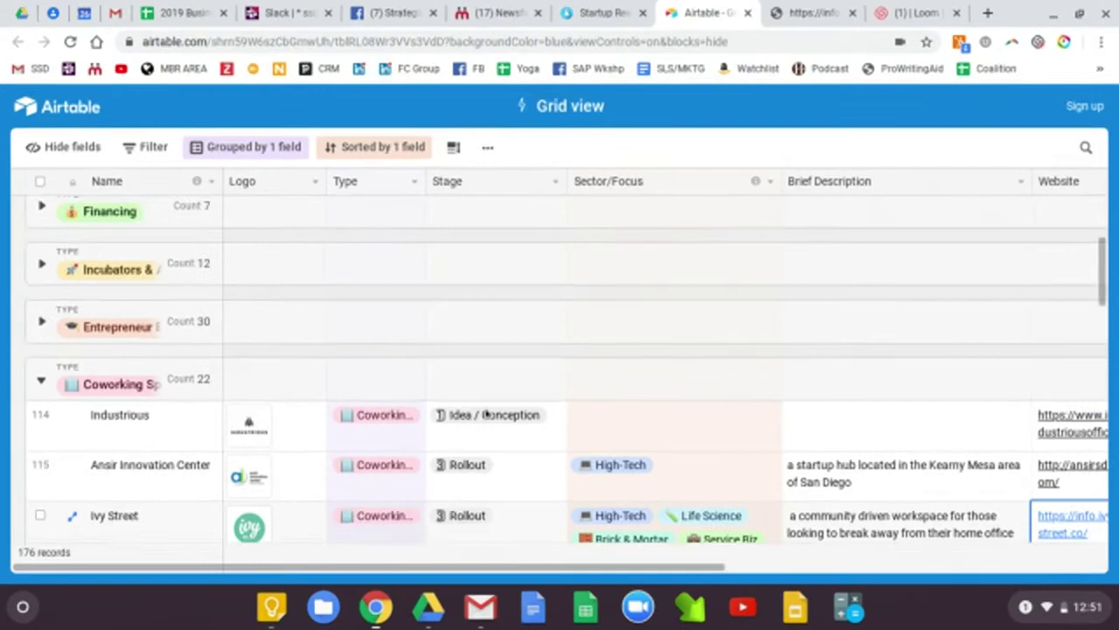
pyautogui.click(555, 184)
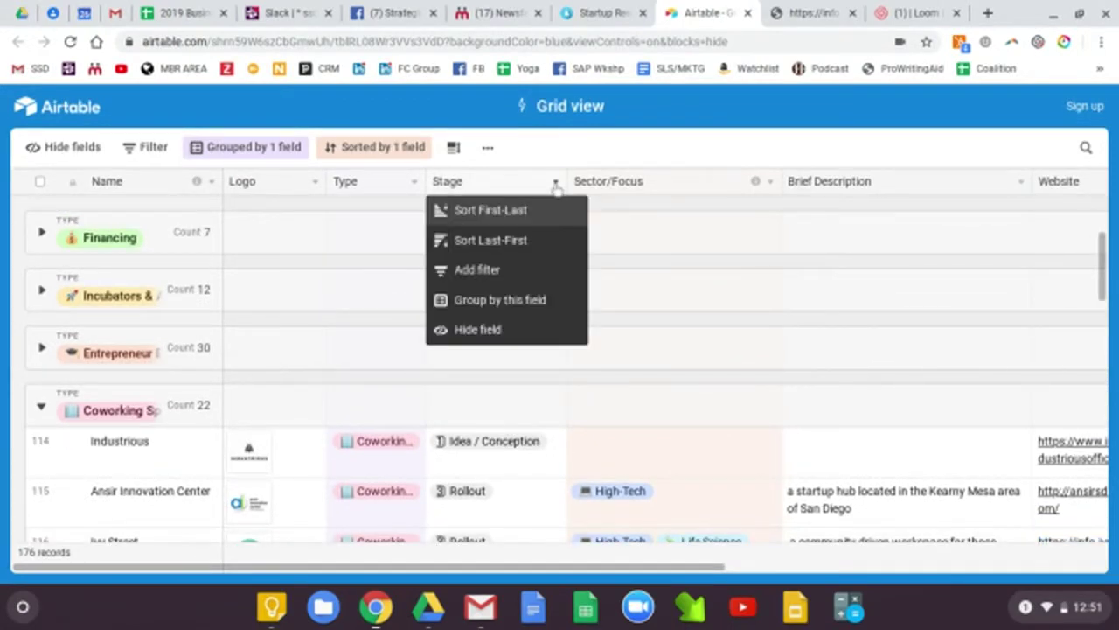
pyautogui.click(42, 408)
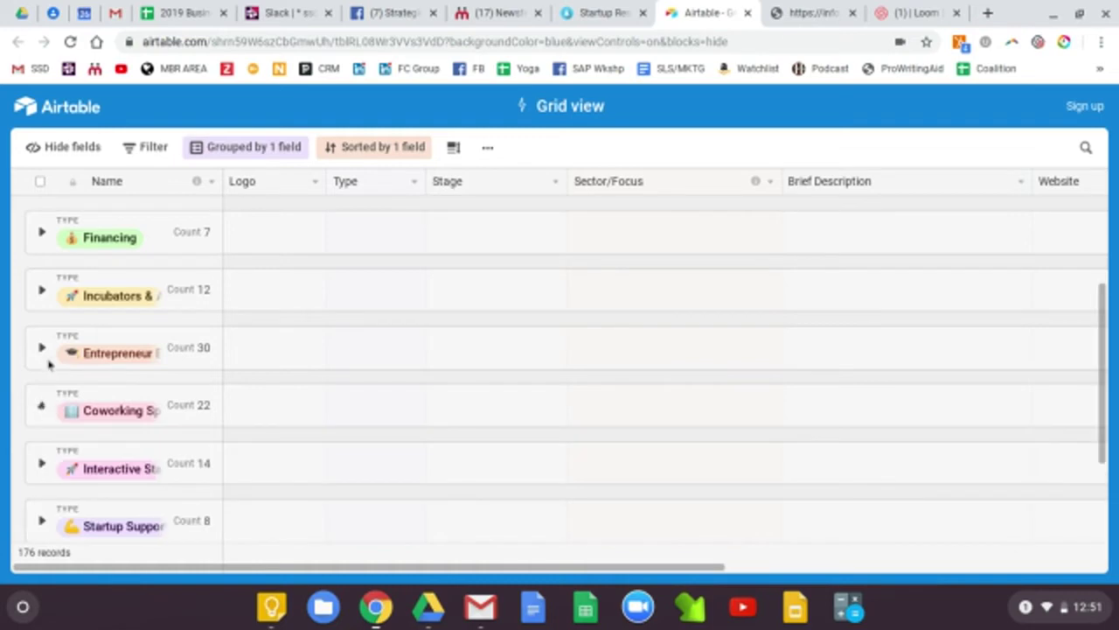
pyautogui.click(42, 292)
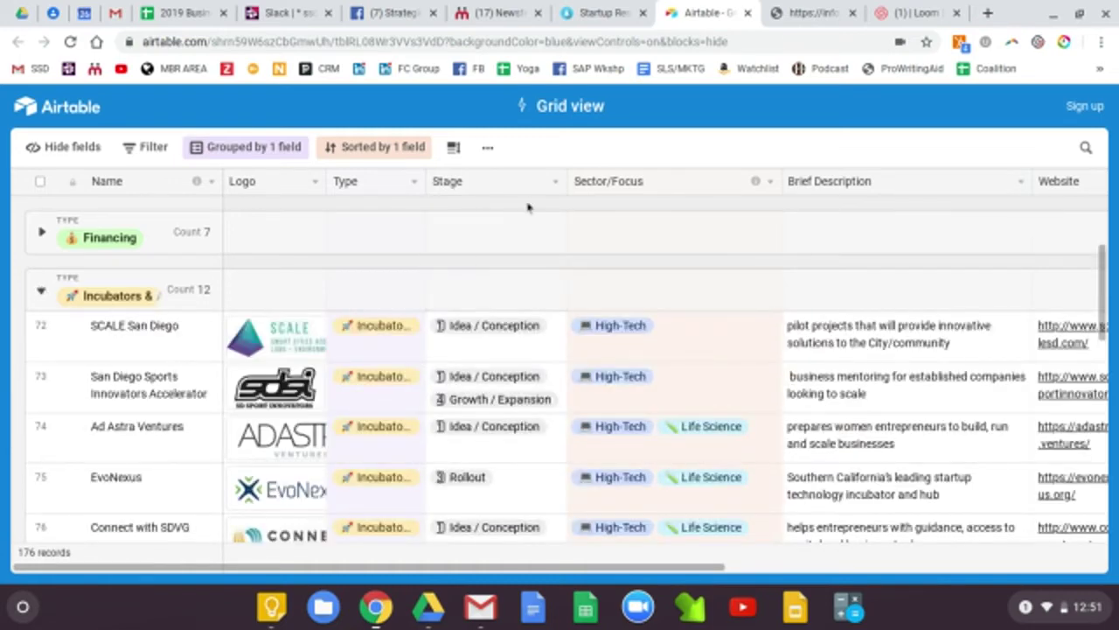
# Add a First-Last sort by Stage ahead of the Sector/Focus sort and close the sort settings
pyautogui.click(555, 184)
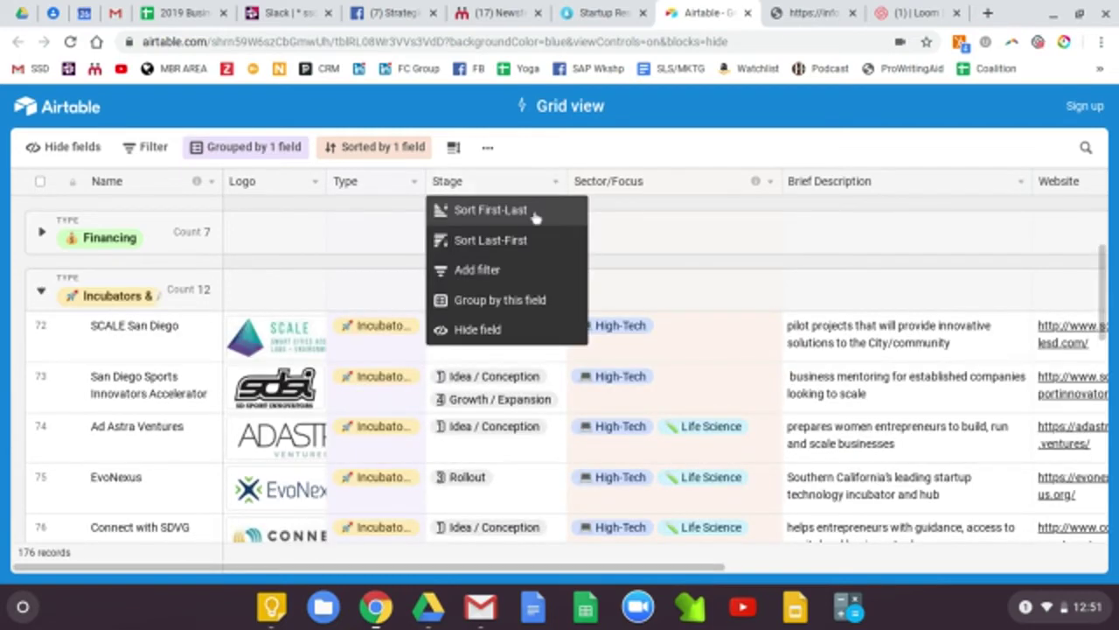
pyautogui.click(536, 214)
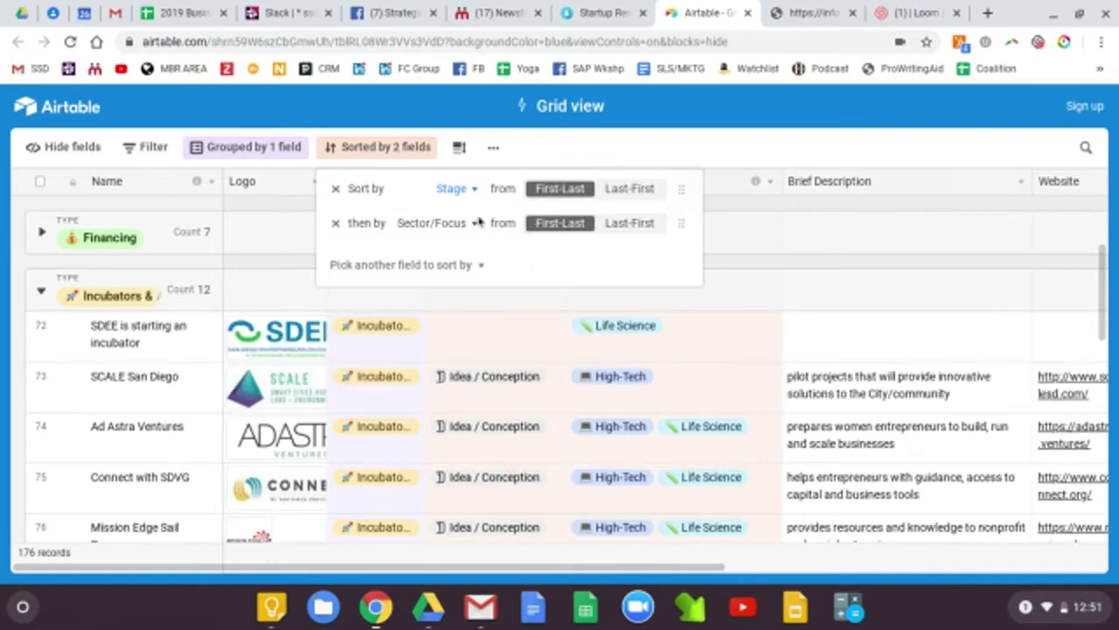
pyautogui.click(605, 147)
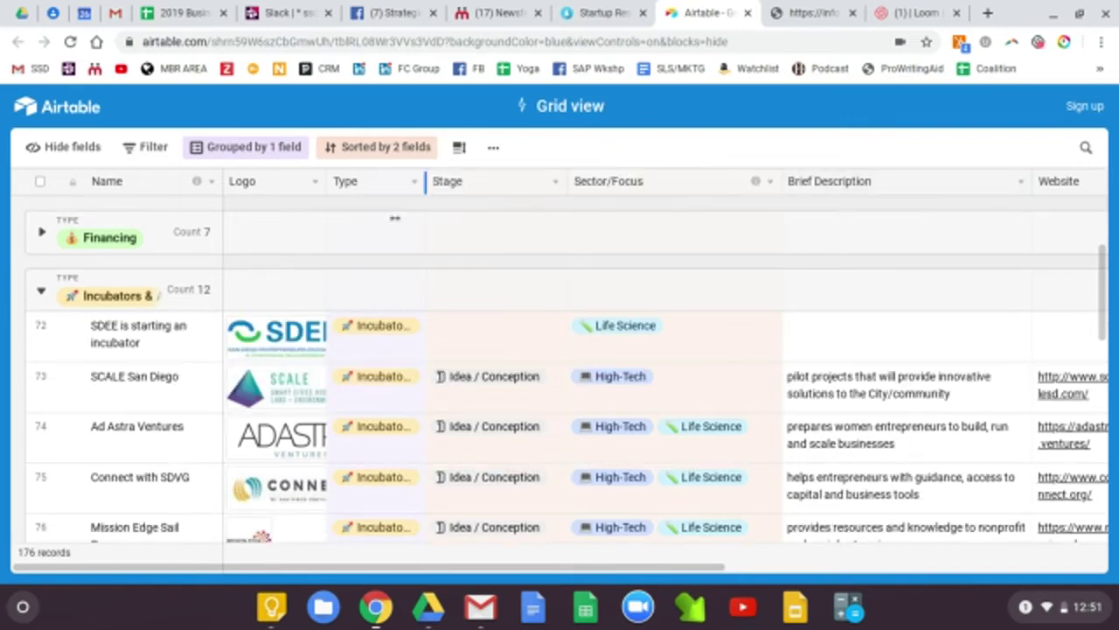
# Examine the Incubators group's records from SDEE through EvoNexus, comparing their Stage and Sector/Focus tags
pyautogui.scroll(1, 512, 395)
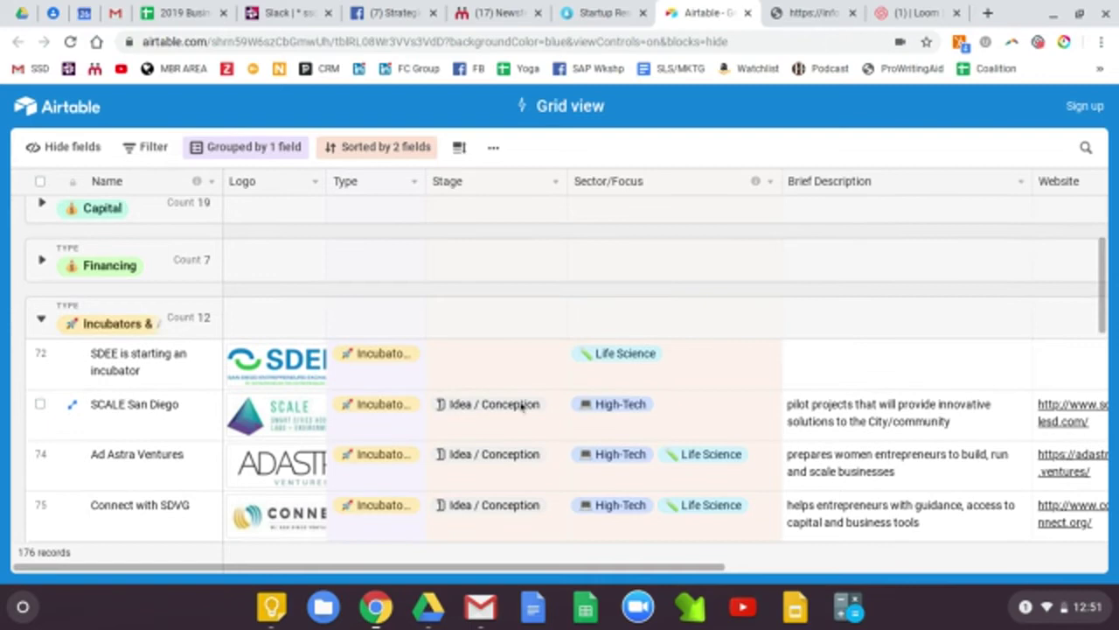
pyautogui.scroll(-1, 518, 398)
pyautogui.scroll(-4, 525, 401)
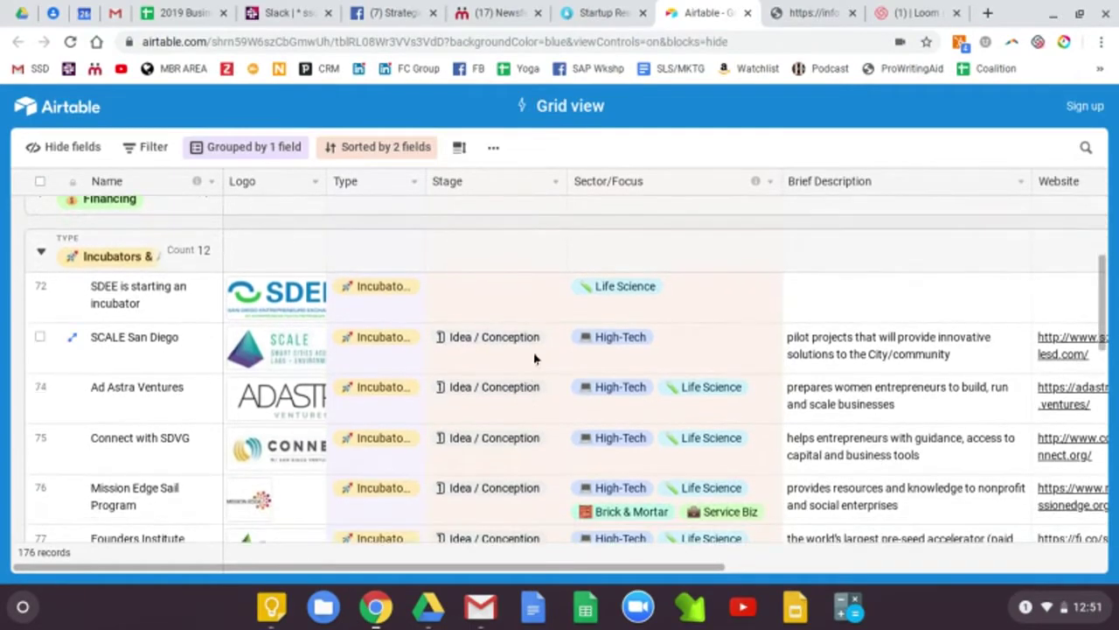
pyautogui.scroll(-4, 516, 390)
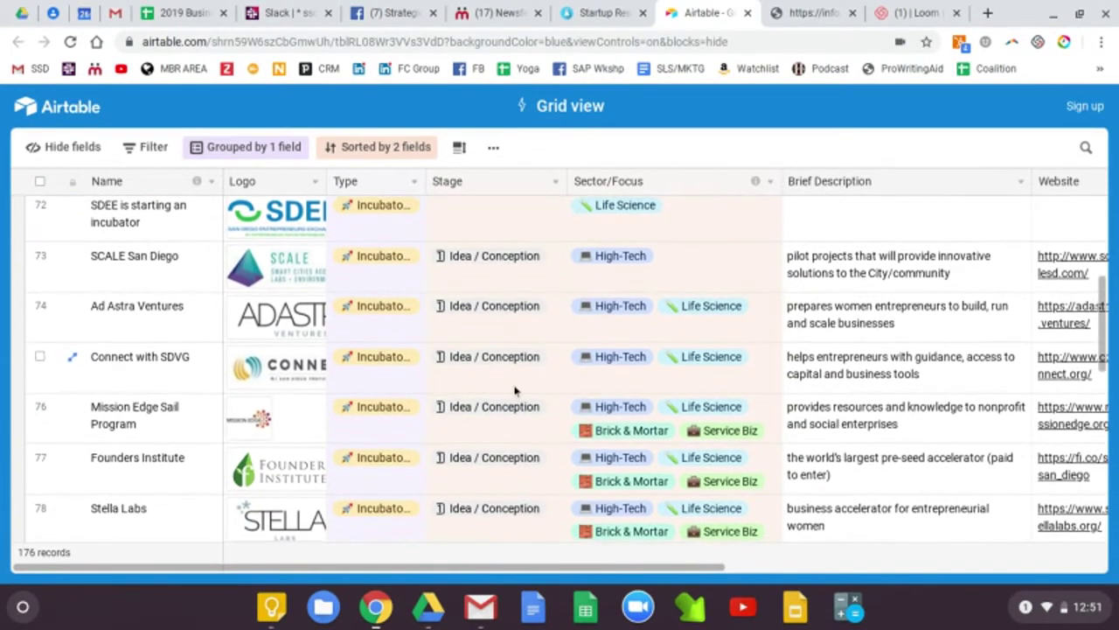
pyautogui.scroll(-6, 516, 418)
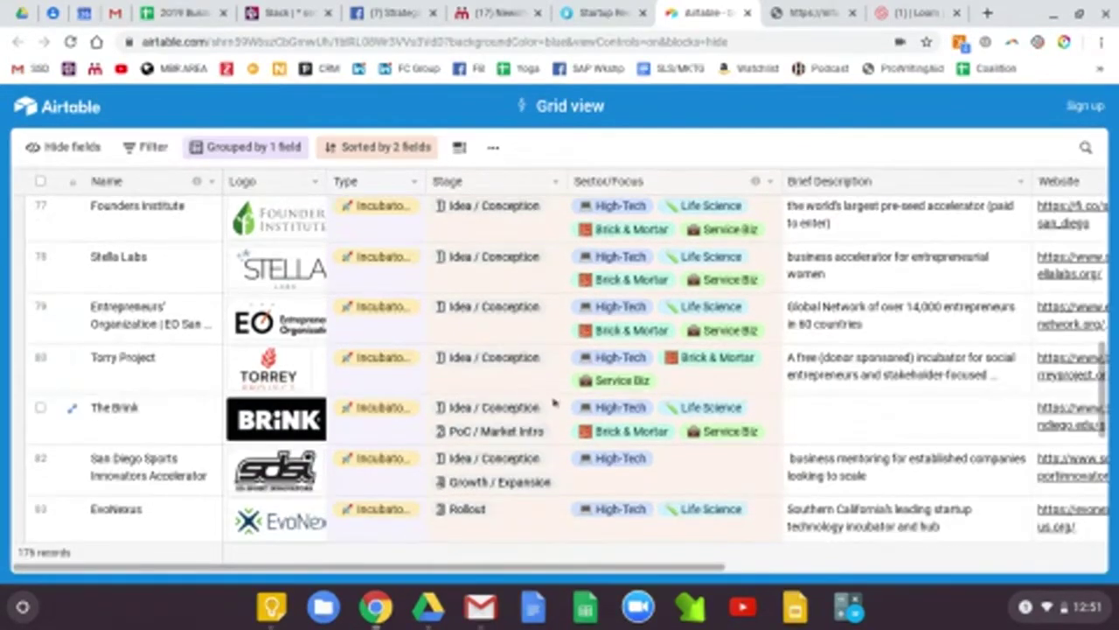
pyautogui.scroll(-2, 552, 409)
pyautogui.scroll(-2, 546, 469)
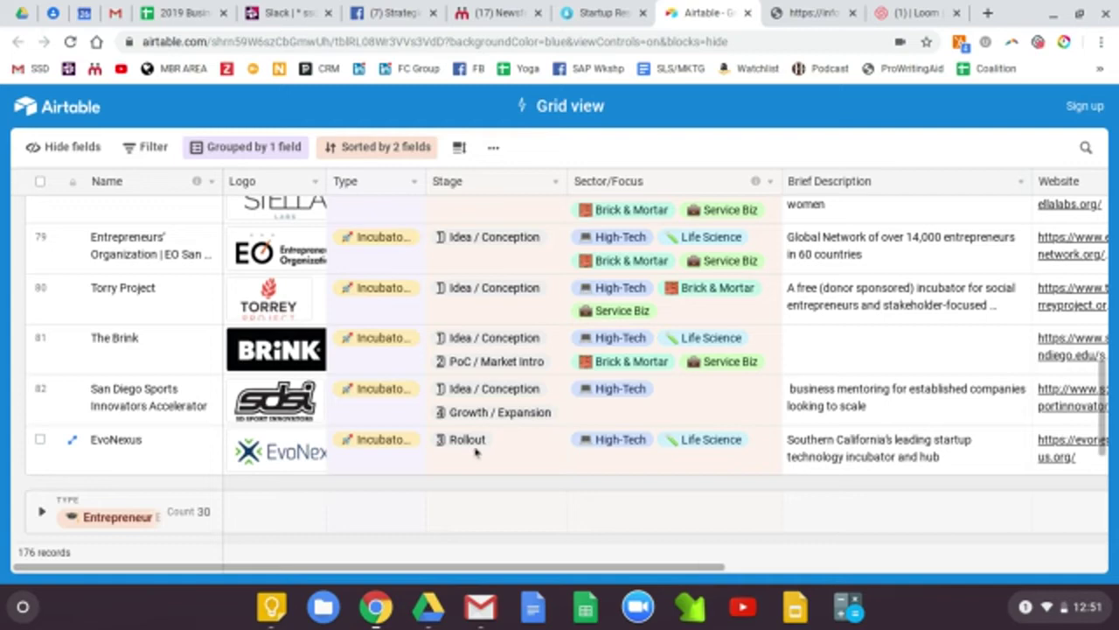
pyautogui.scroll(1, 539, 442)
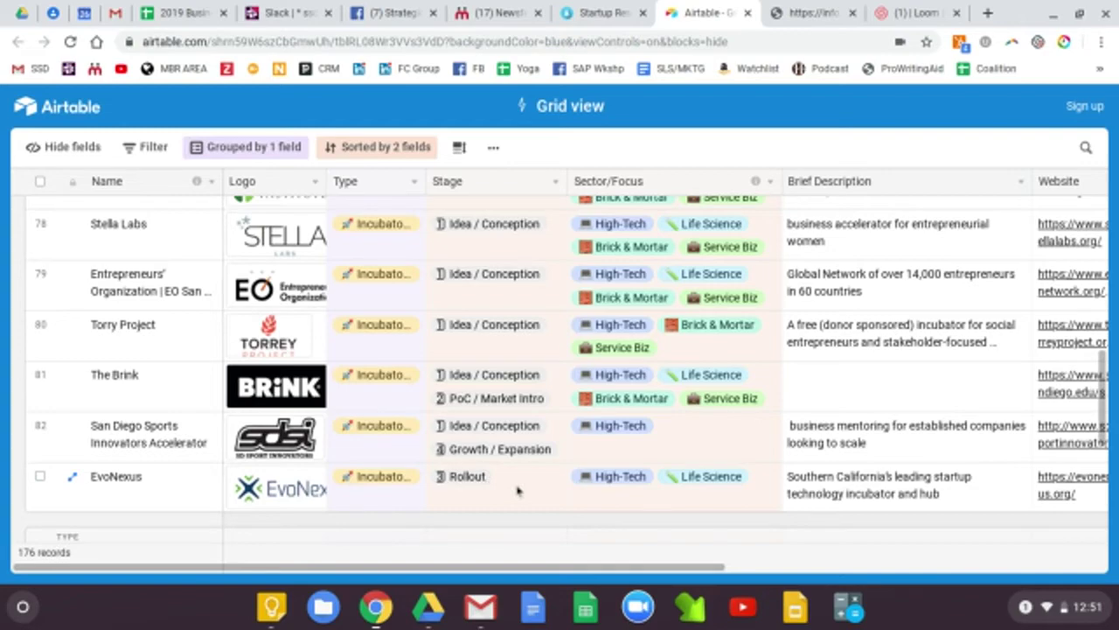
pyautogui.scroll(5, 517, 492)
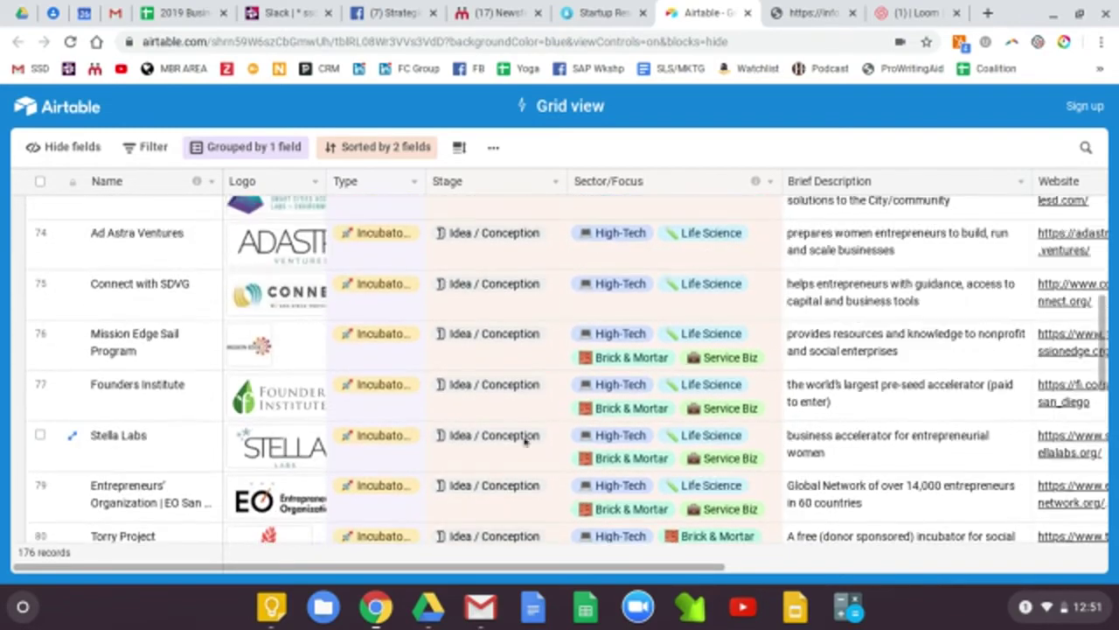
pyautogui.scroll(4, 525, 442)
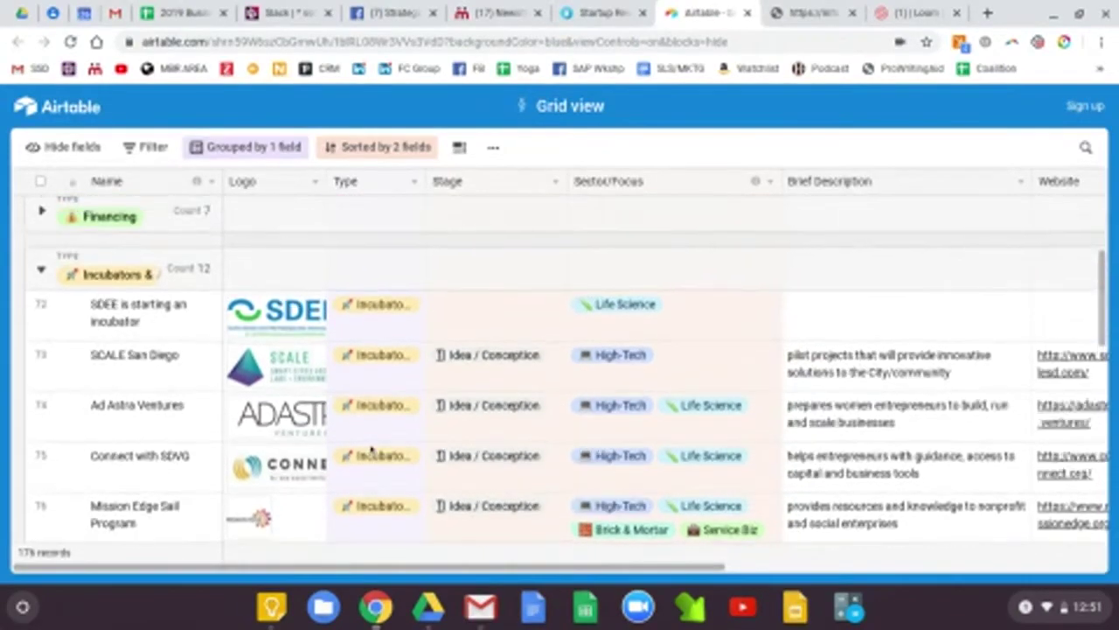
# Expand the Capital type group to show its records and select the Type column's cells in that group
pyautogui.scroll(1, 372, 451)
pyautogui.scroll(4, 398, 440)
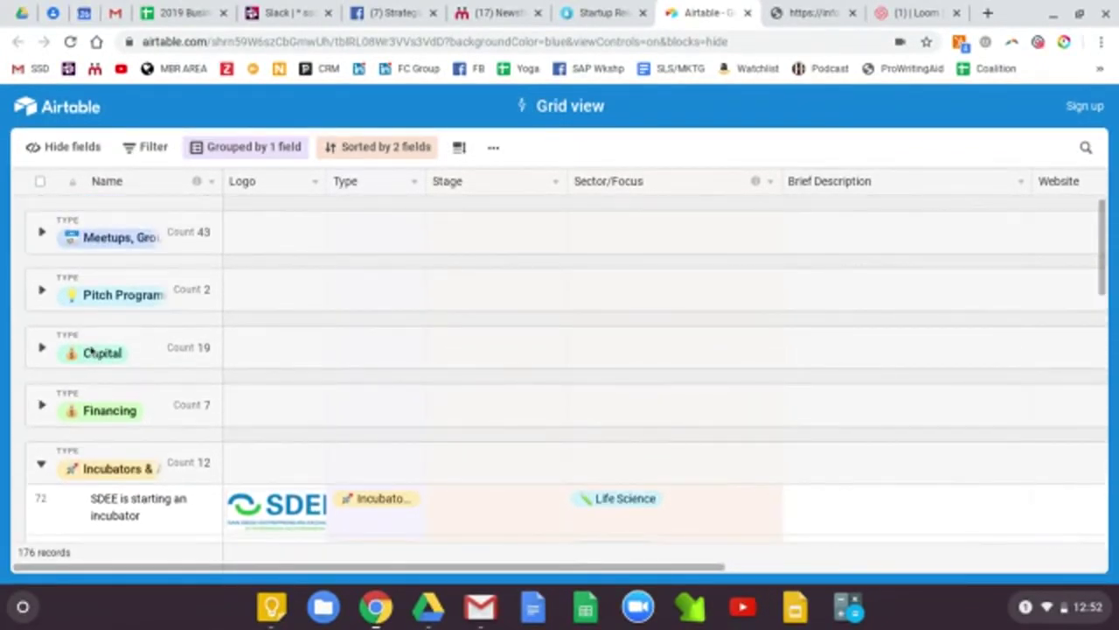
pyautogui.click(41, 348)
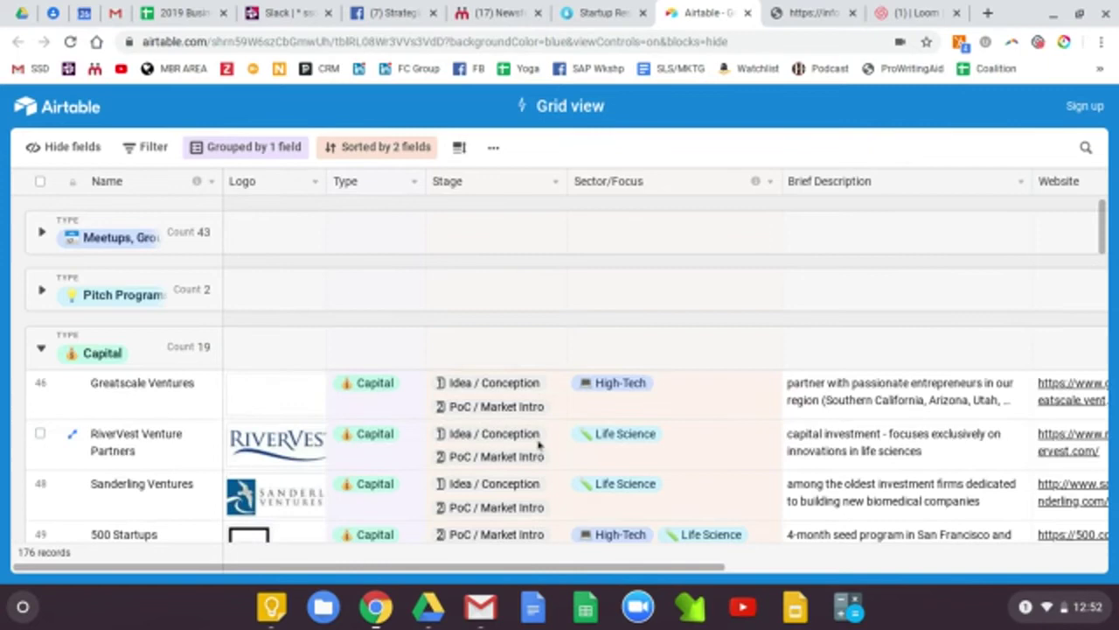
pyautogui.scroll(-2, 540, 451)
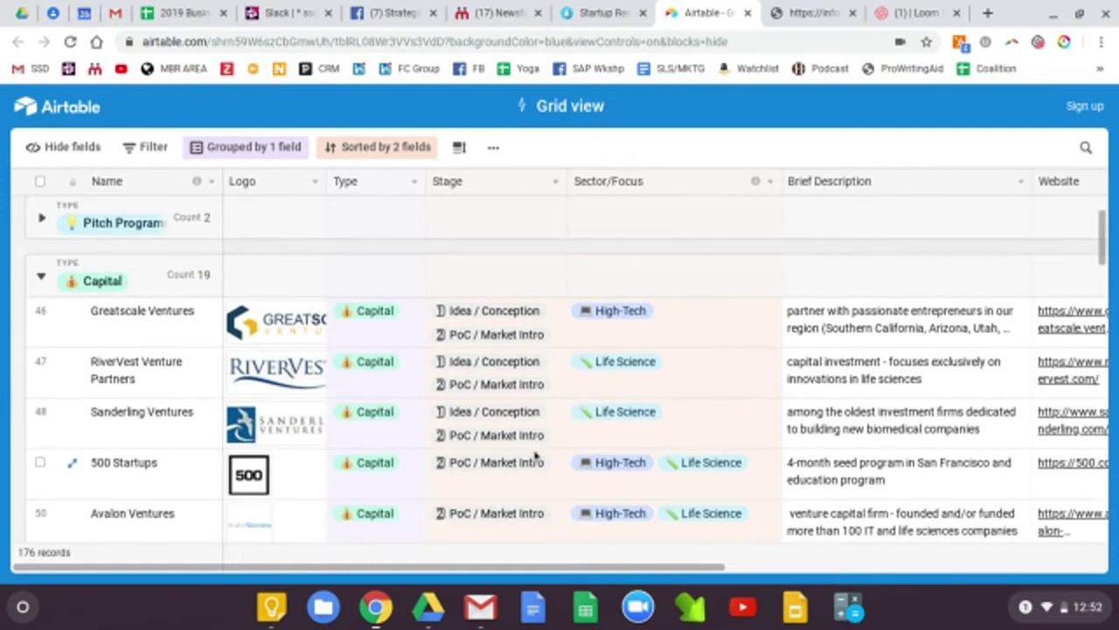
pyautogui.click(369, 185)
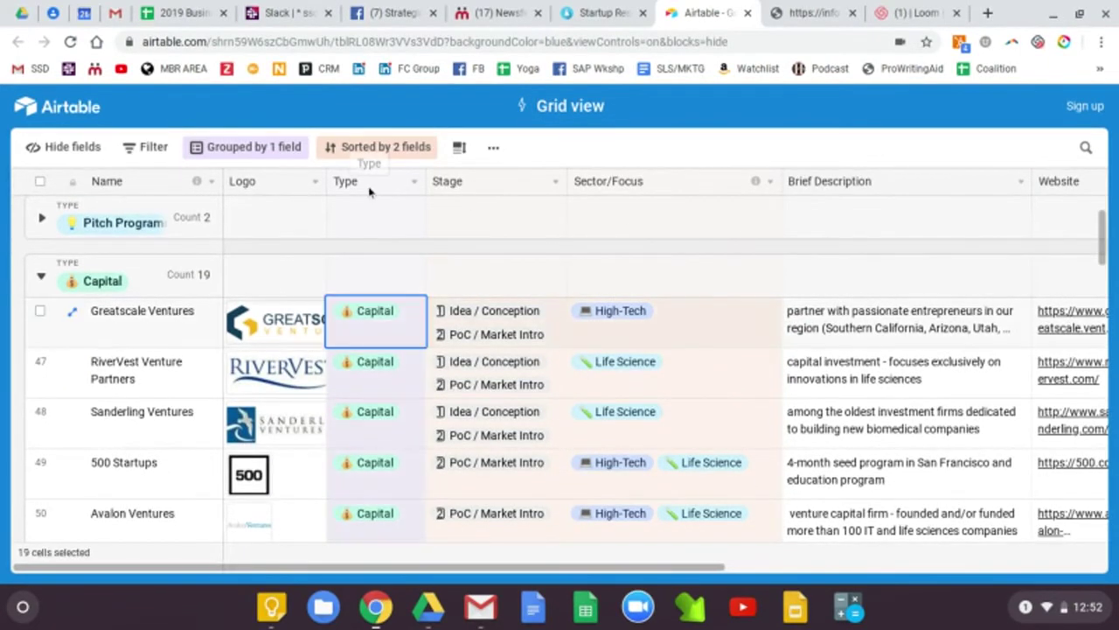
# Select the Capital group's Sector/Focus cells and examine its records from Greatscale Ventures to Wolfpack Ventures, comparing Stage and Sector/Focus tags
pyautogui.click(669, 181)
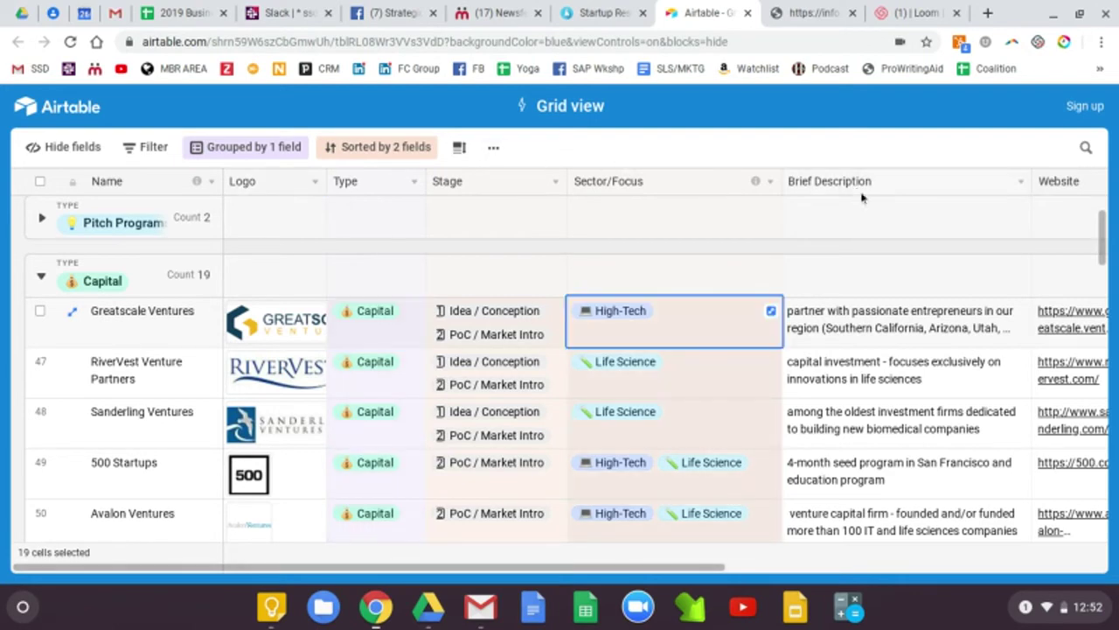
pyautogui.scroll(-2, 638, 425)
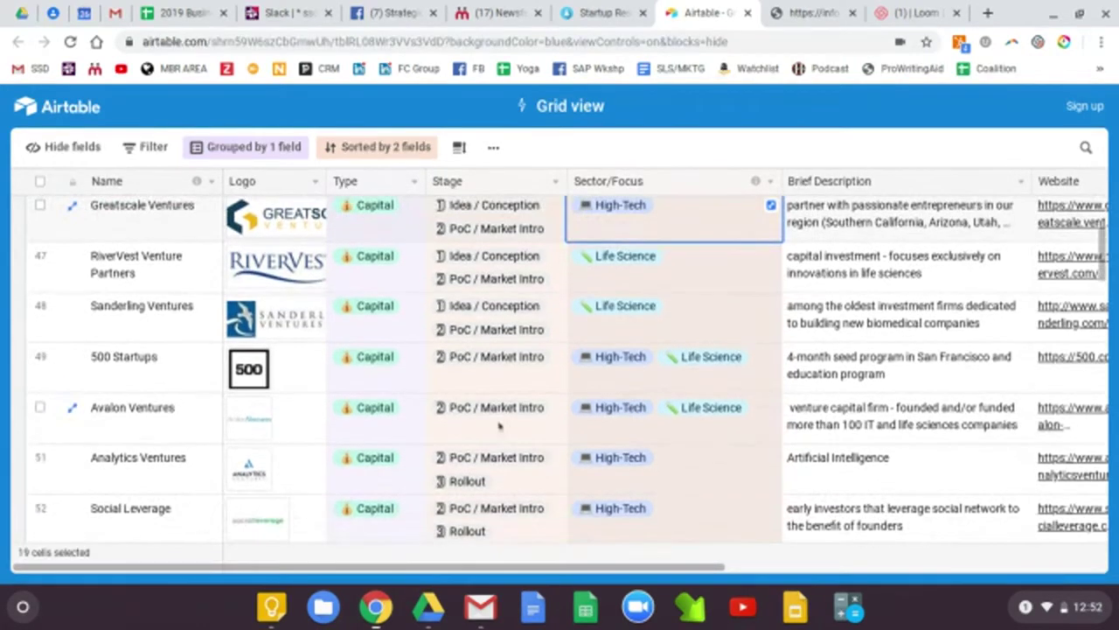
pyautogui.scroll(2, 501, 426)
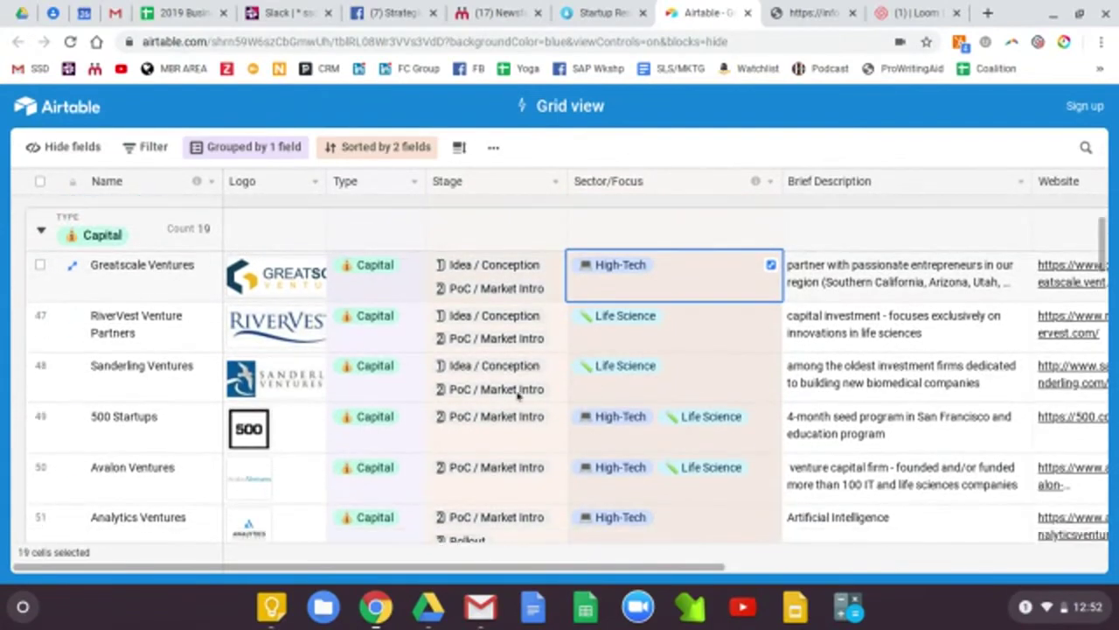
pyautogui.scroll(-1, 517, 398)
pyautogui.scroll(-3, 494, 455)
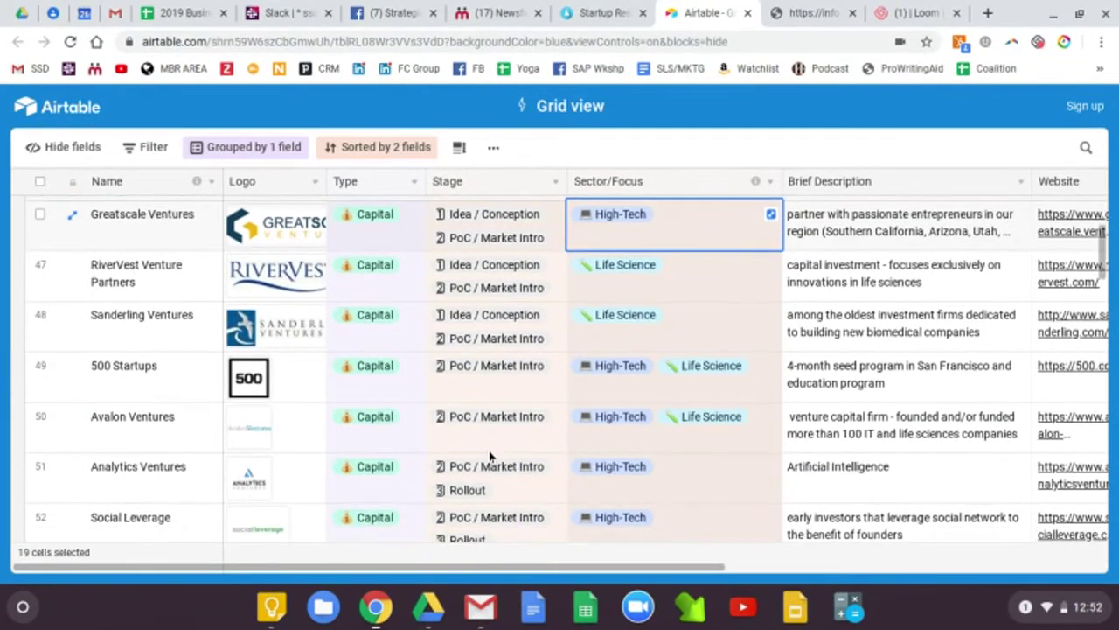
pyautogui.scroll(-9, 506, 492)
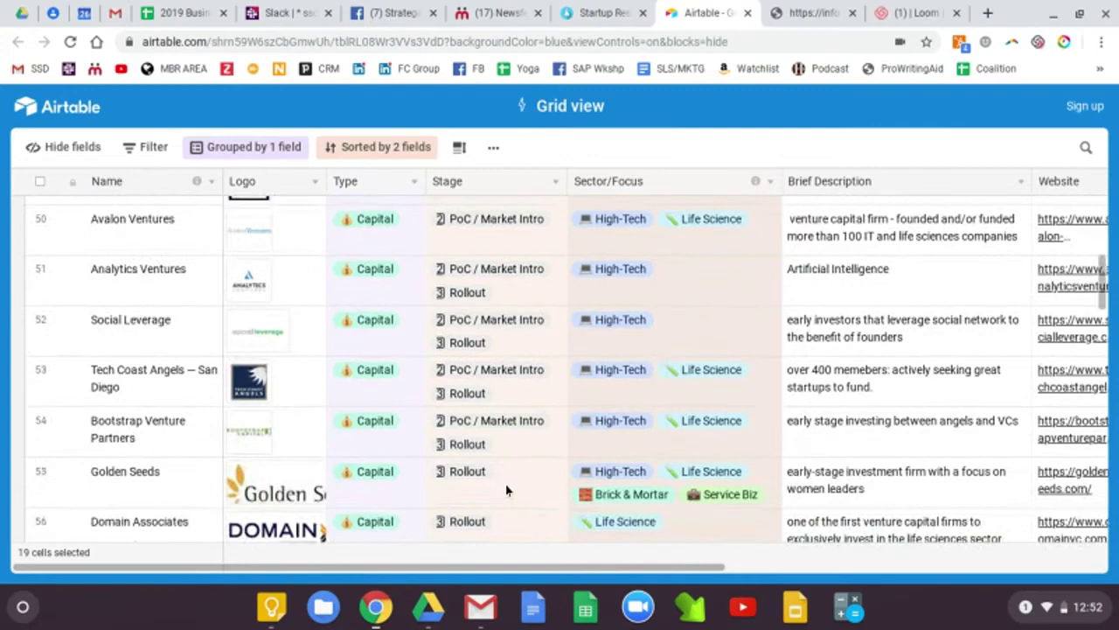
pyautogui.scroll(-1, 525, 522)
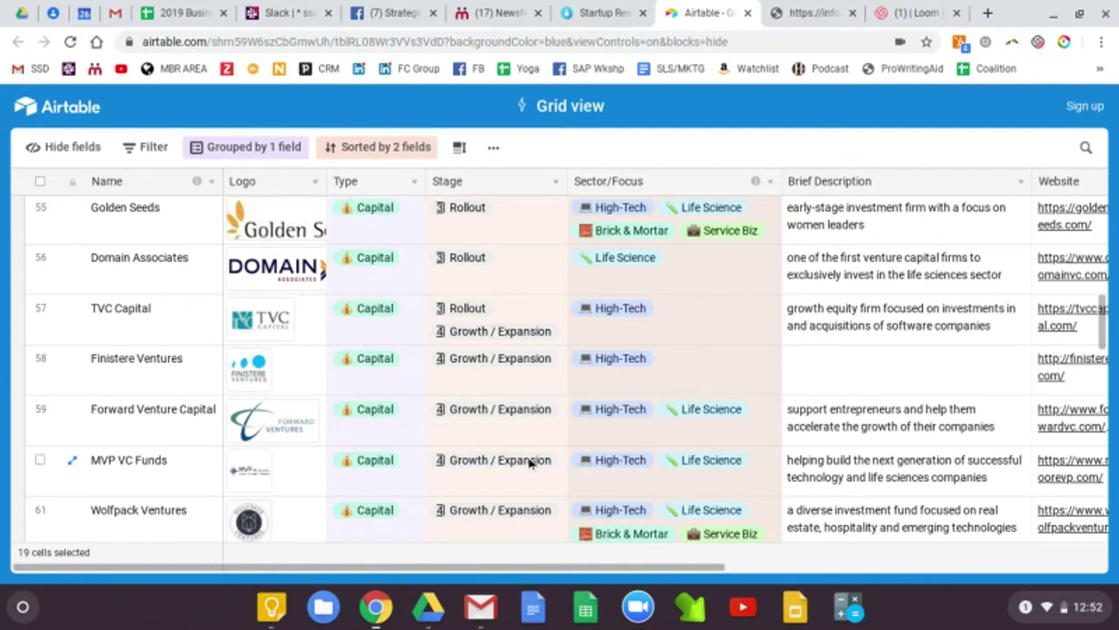
pyautogui.scroll(7, 528, 463)
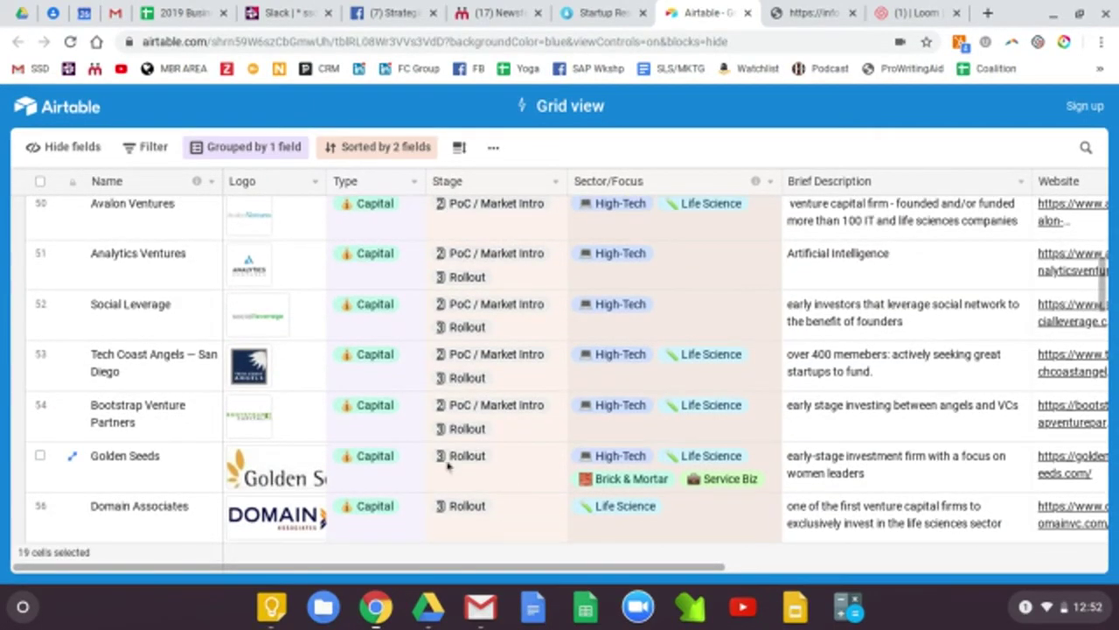
pyautogui.scroll(-1, 447, 468)
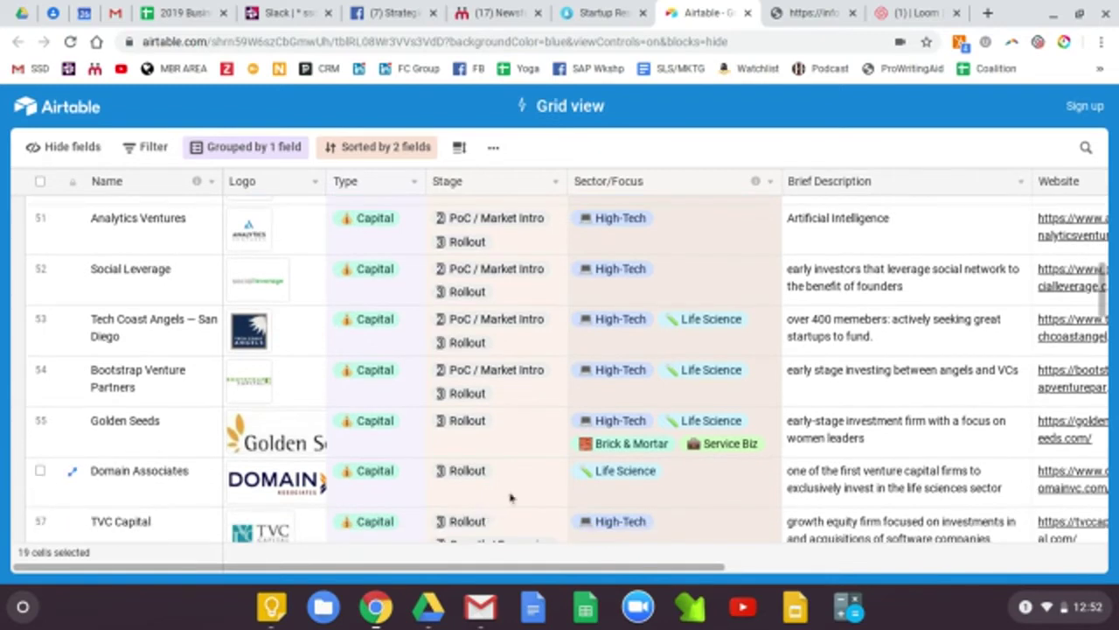
pyautogui.scroll(-2, 511, 498)
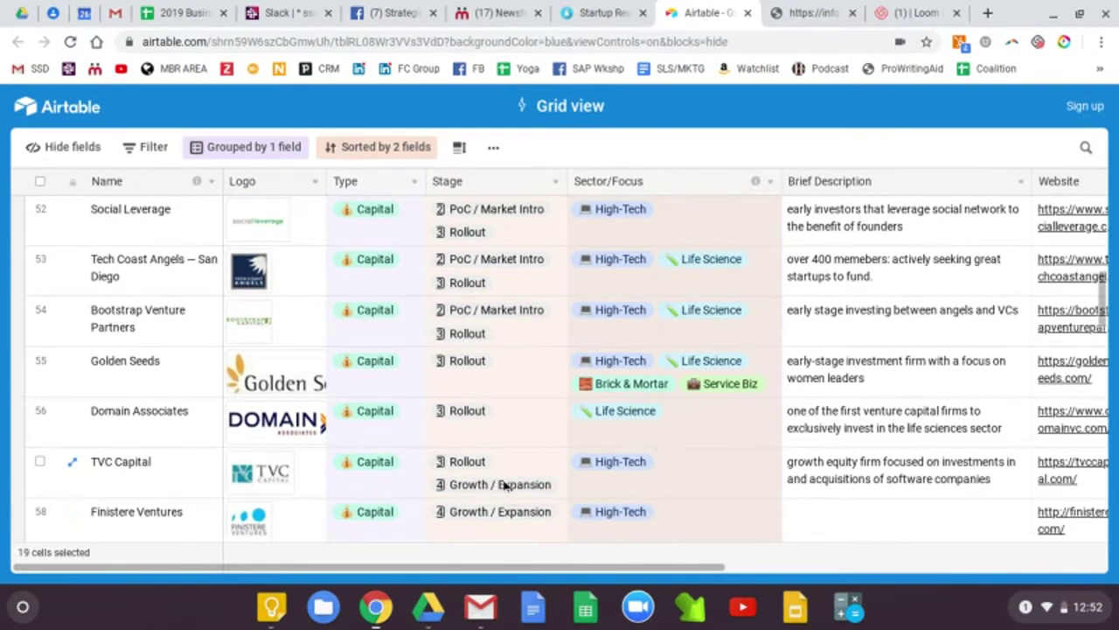
pyautogui.scroll(-2, 511, 501)
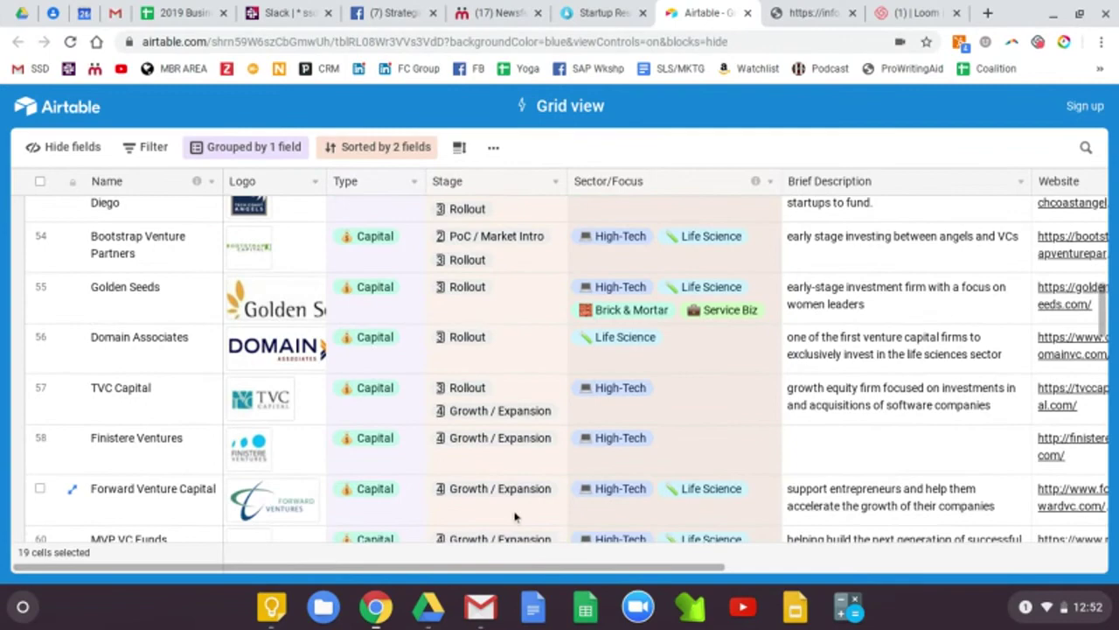
pyautogui.scroll(8, 514, 516)
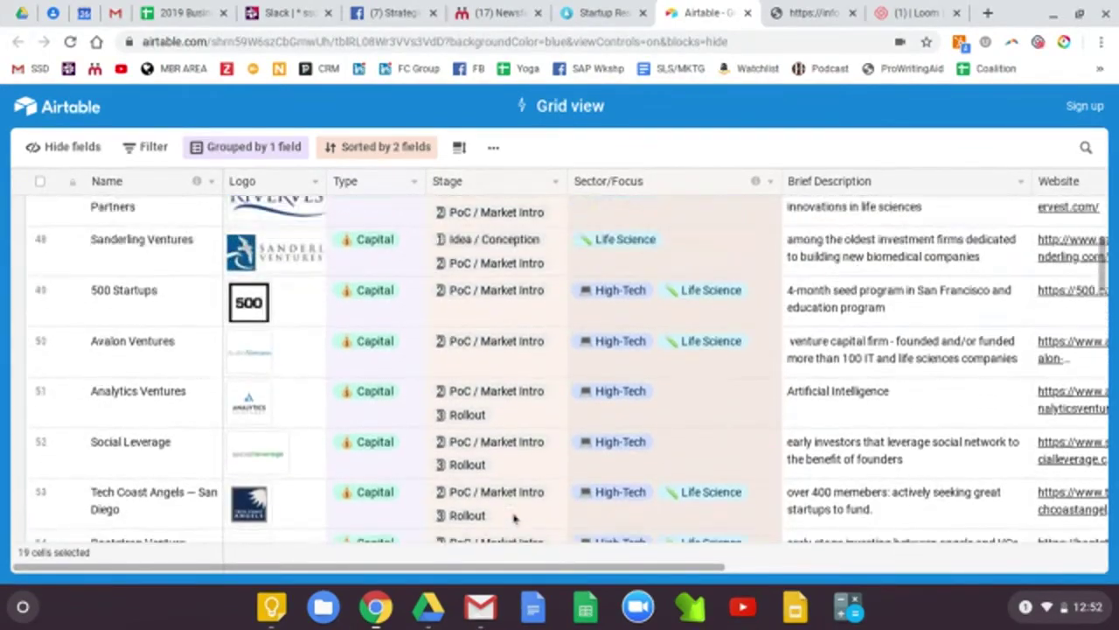
pyautogui.scroll(4, 514, 516)
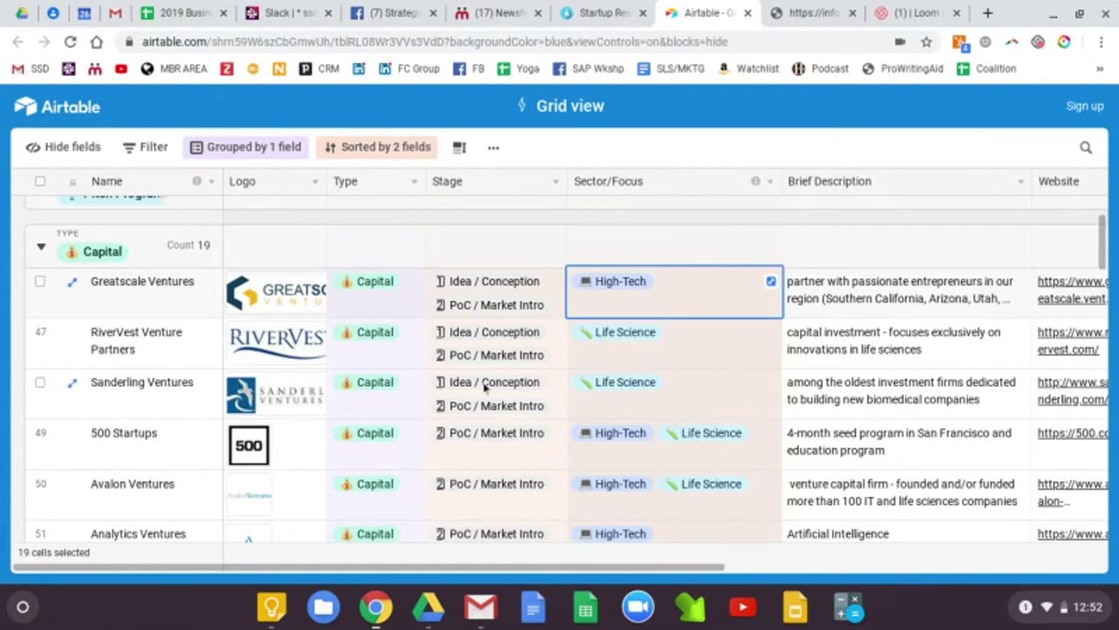
# Expand the Pitch Program and Meetups type groups and browse the Meetups records by Stage and Sector/Focus
pyautogui.scroll(3, 495, 486)
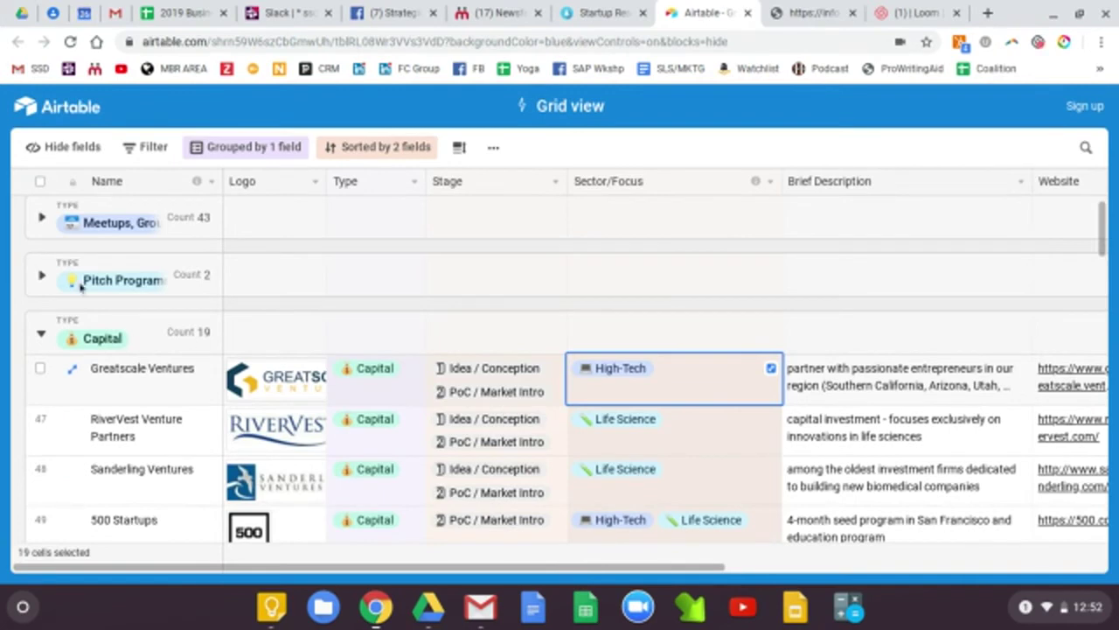
pyautogui.click(42, 276)
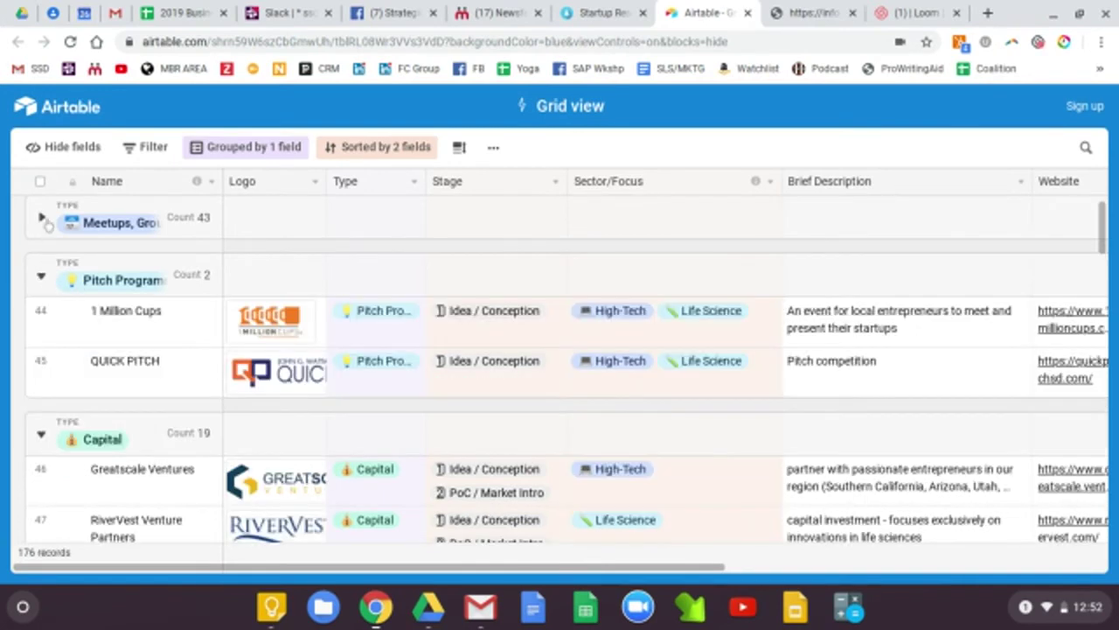
pyautogui.click(42, 222)
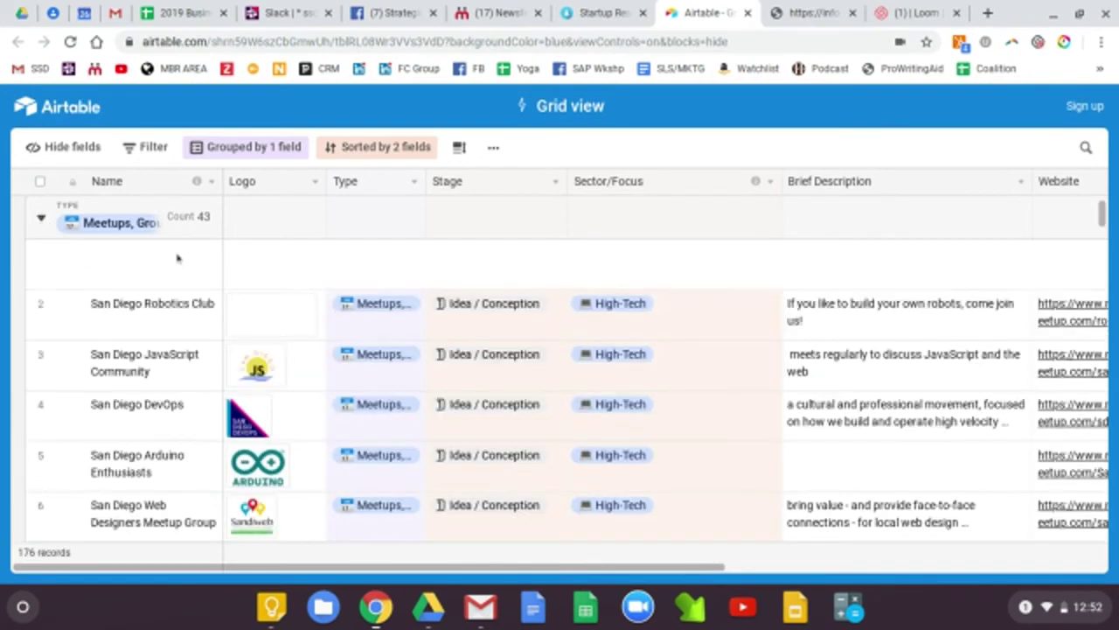
pyautogui.scroll(-5, 146, 365)
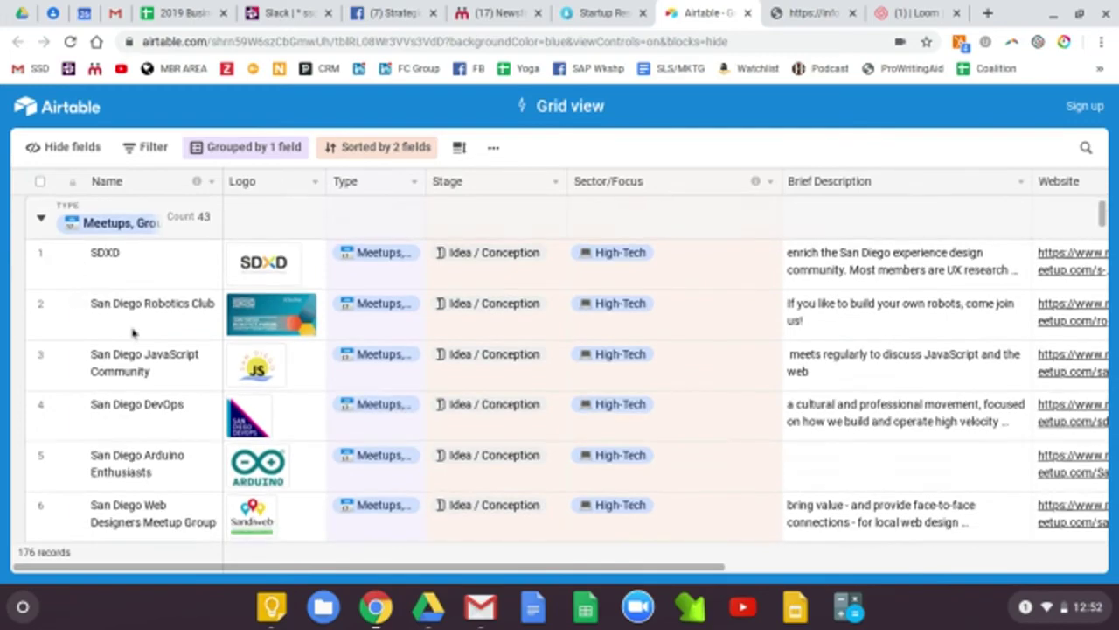
pyautogui.scroll(-15, 146, 366)
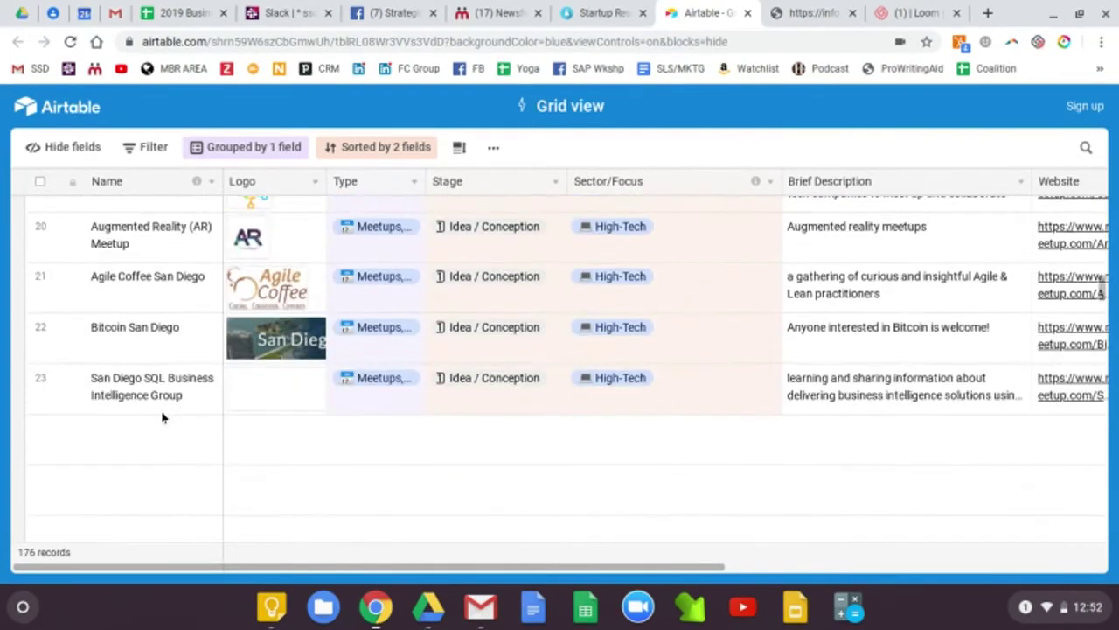
pyautogui.scroll(-2, 164, 418)
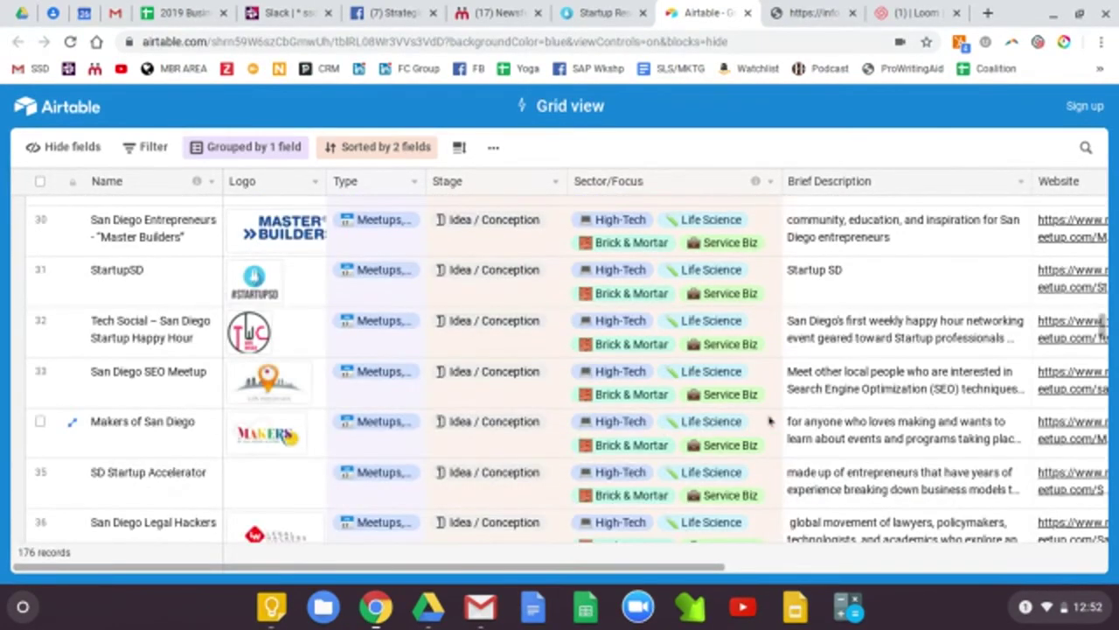
# Switch to the startupsd.org resources page and examine the Resource suggestion and Resource change fields of the feedback form
pyautogui.click(608, 12)
pyautogui.scroll(-4, 708, 497)
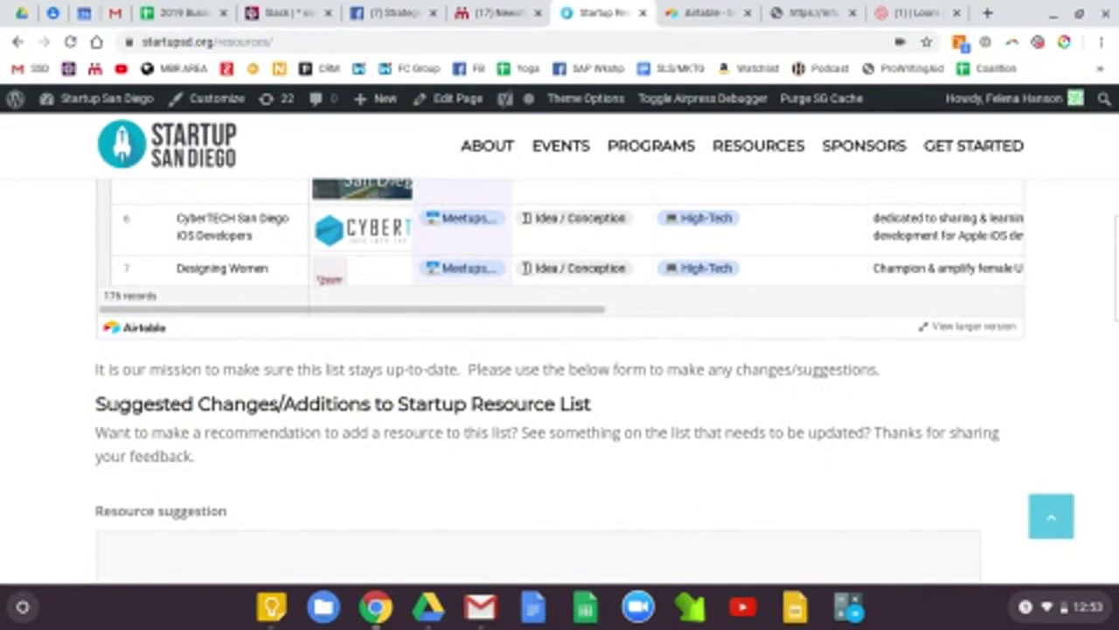
pyautogui.scroll(-1, 104, 408)
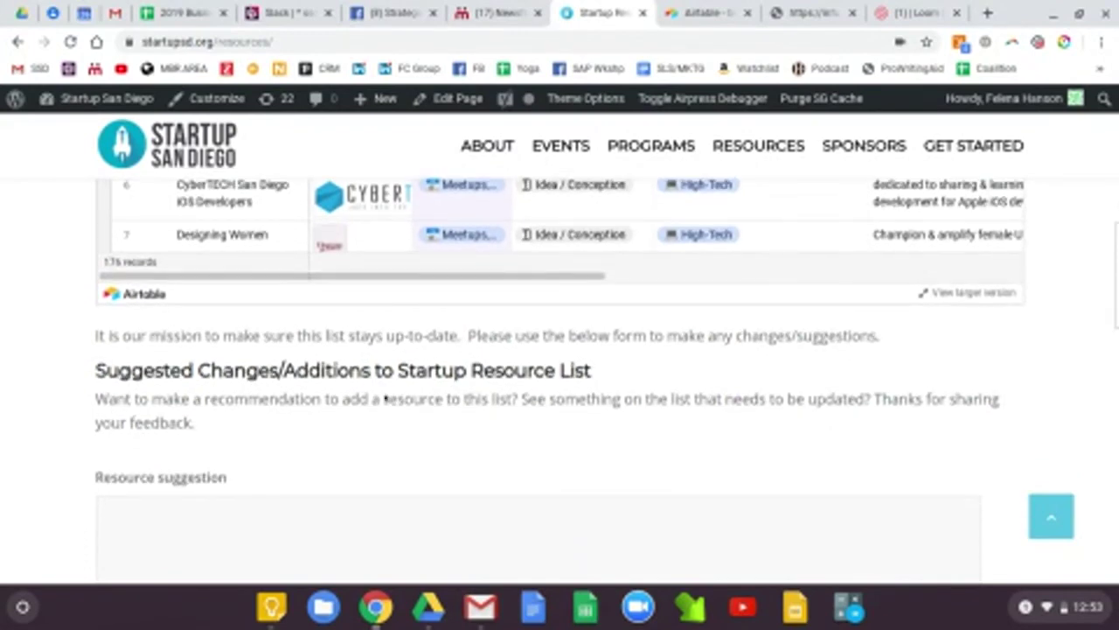
pyautogui.scroll(-2, 418, 407)
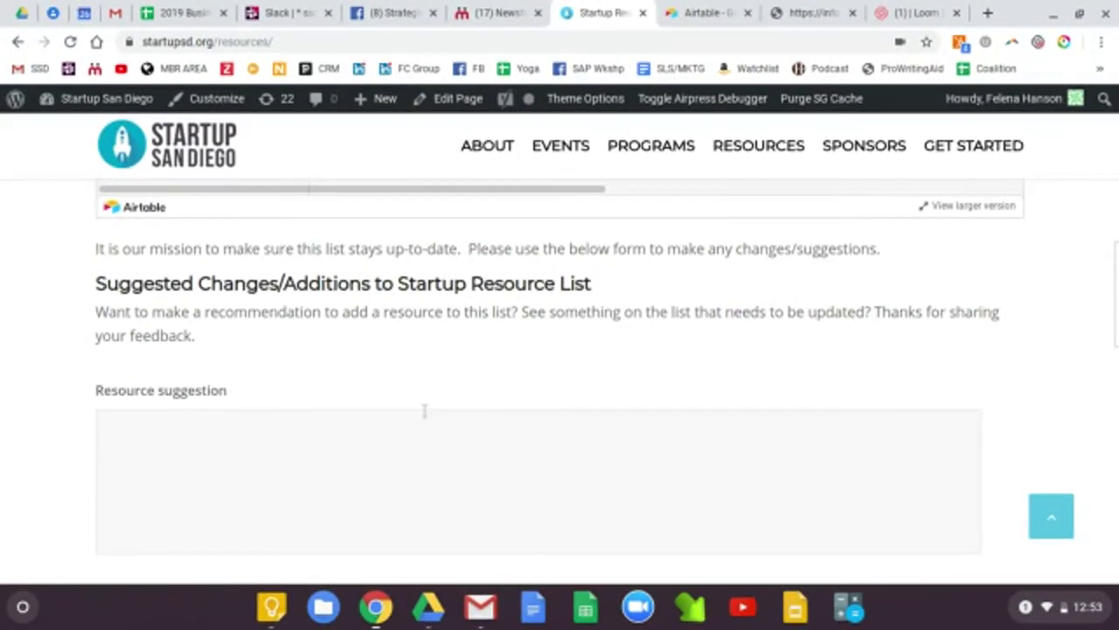
pyautogui.scroll(2, 598, 375)
pyautogui.scroll(-5, 408, 501)
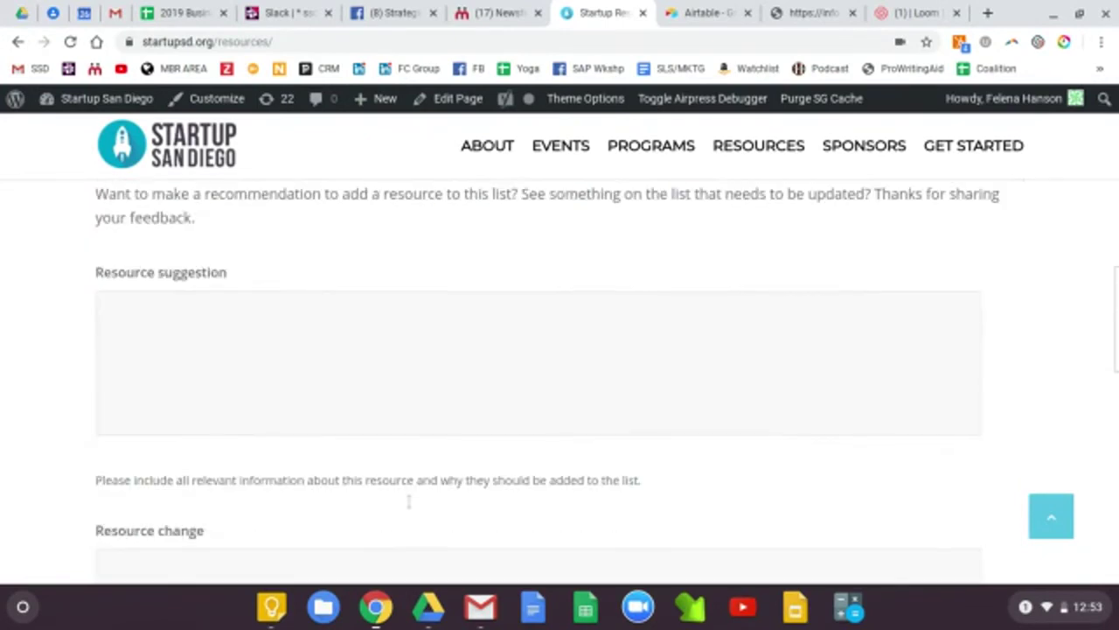
pyautogui.scroll(-4, 482, 543)
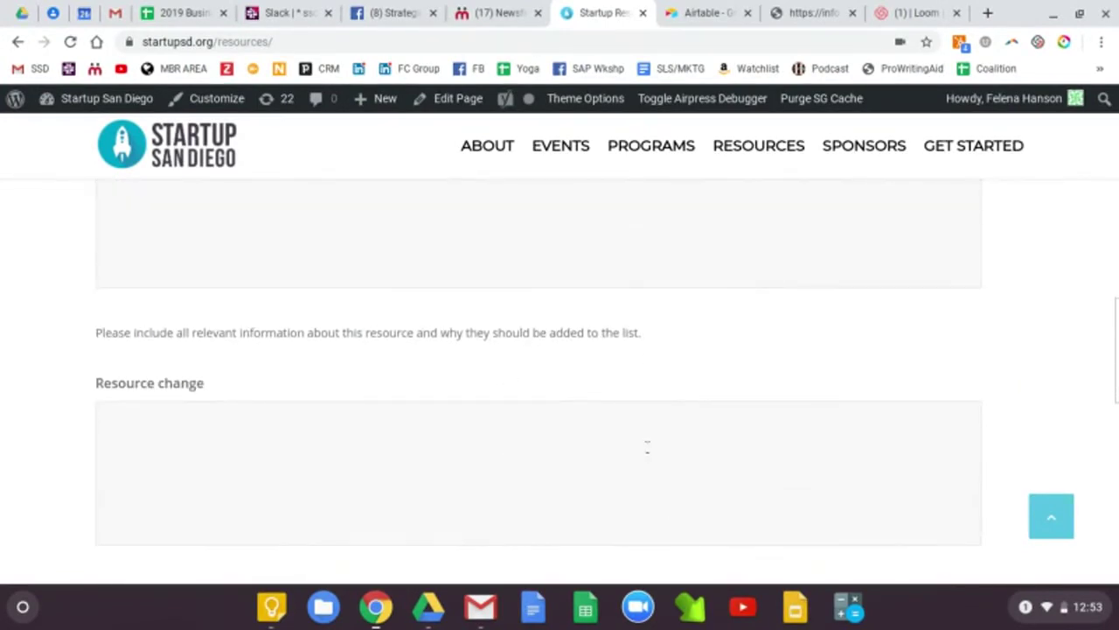
pyautogui.scroll(-2, 647, 447)
pyautogui.scroll(7, 647, 448)
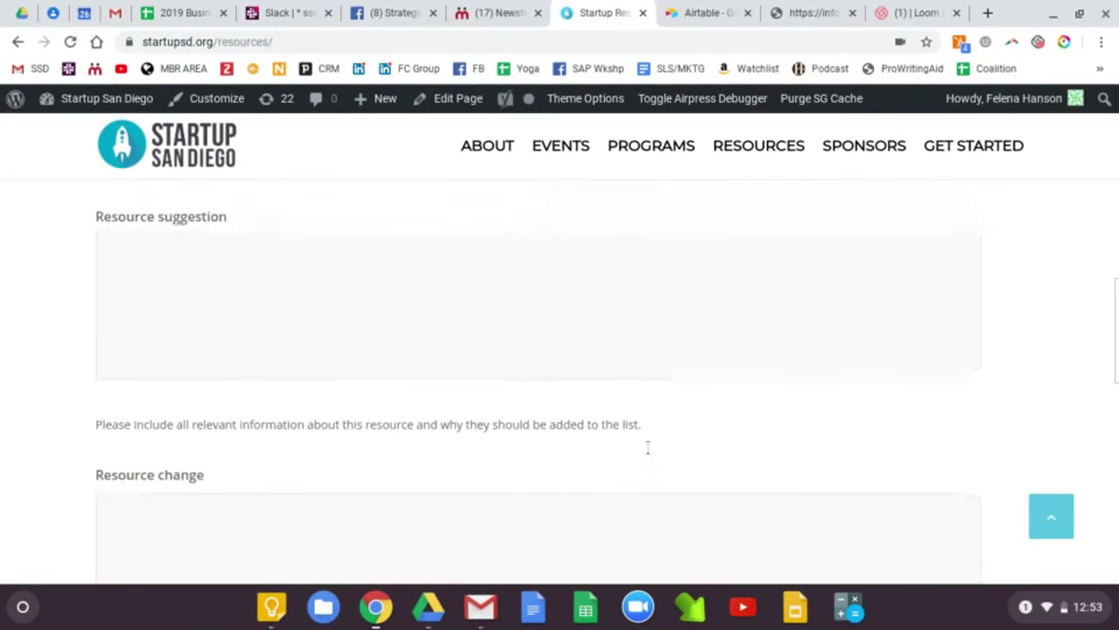
# Review the embedded resource list, the Suggested Changes/Additions section and the page's introduction with its tour video link
pyautogui.scroll(6, 647, 448)
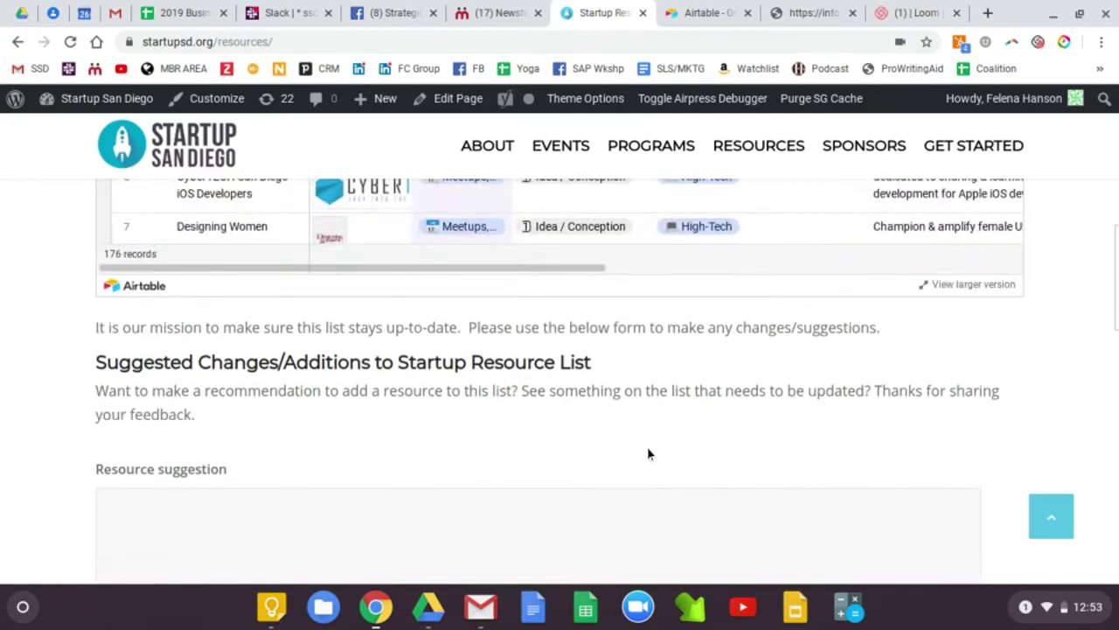
pyautogui.scroll(1, 54, 453)
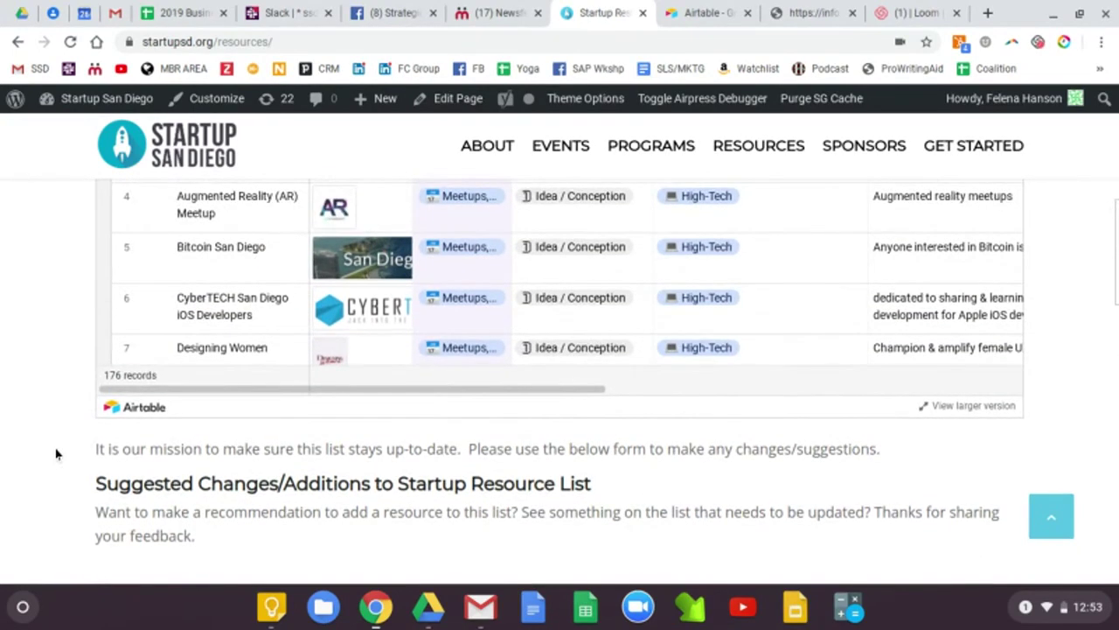
pyautogui.scroll(5, 67, 279)
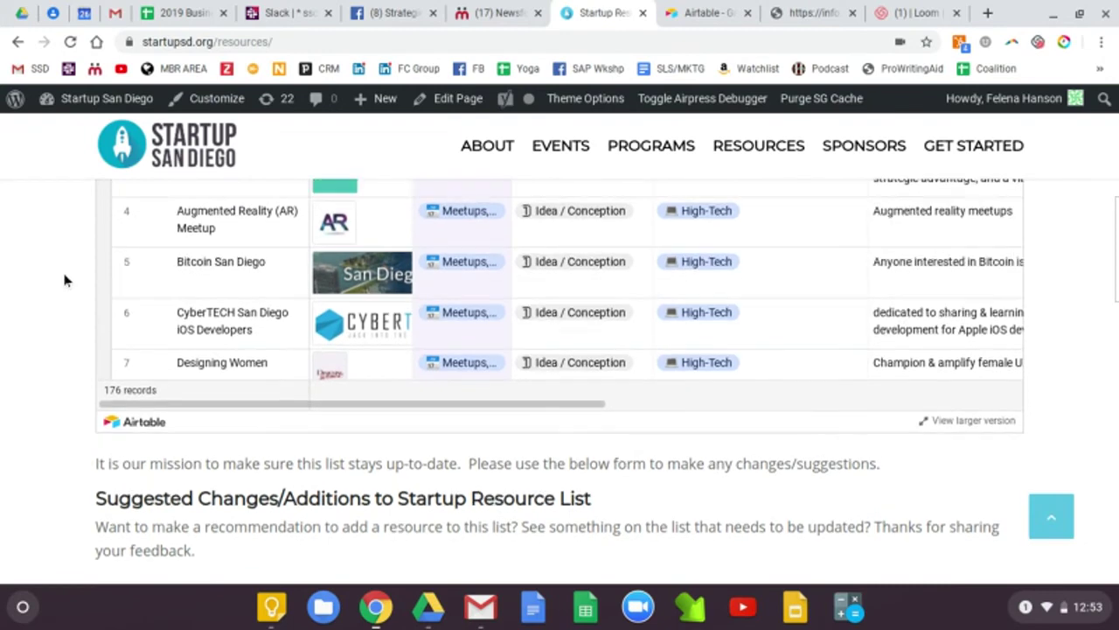
pyautogui.scroll(2, 63, 280)
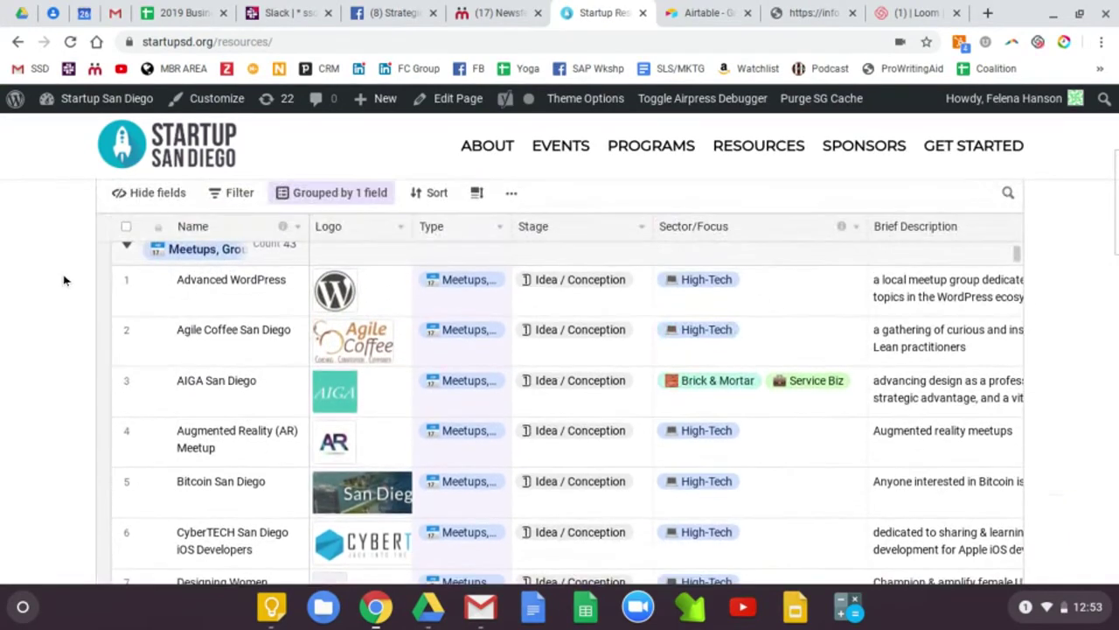
pyautogui.scroll(2, 55, 300)
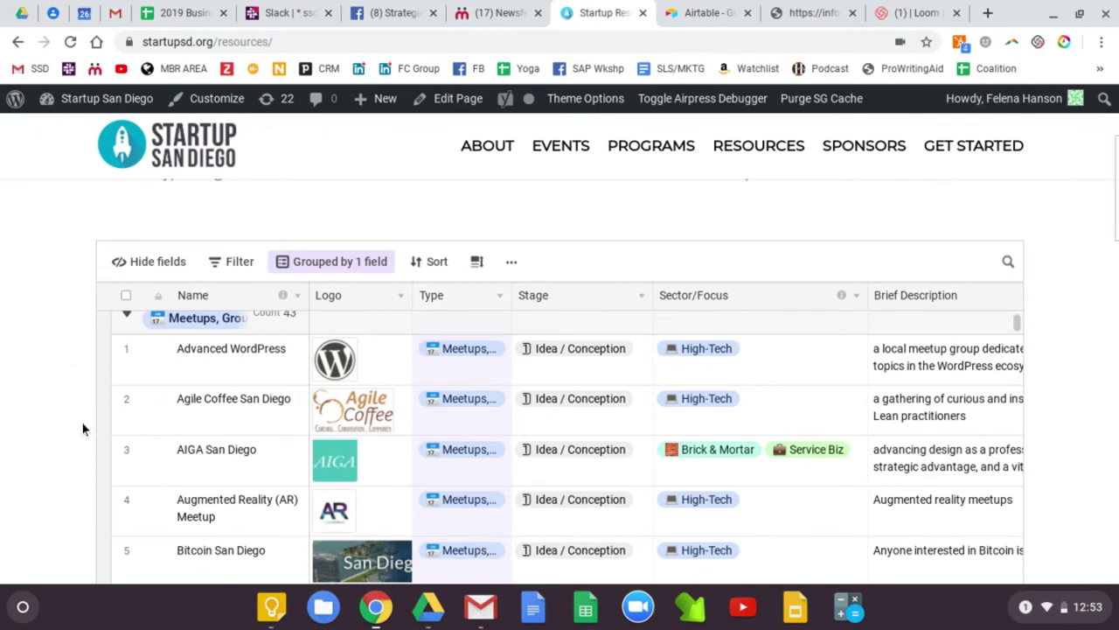
pyautogui.scroll(-1, 82, 425)
pyautogui.scroll(-4, 82, 421)
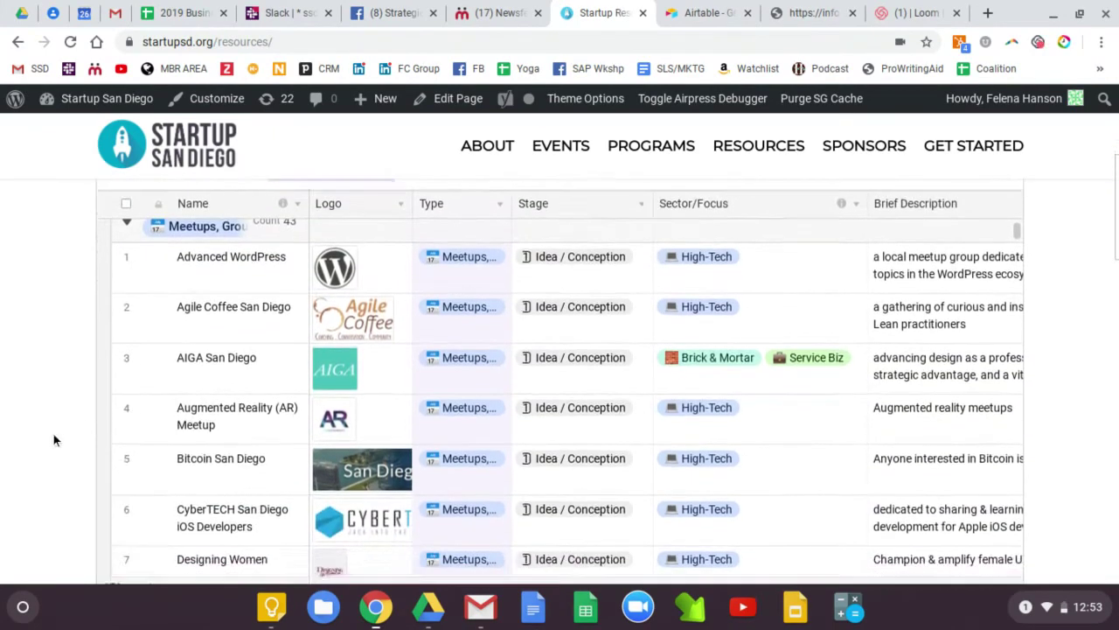
pyautogui.scroll(-8, 53, 434)
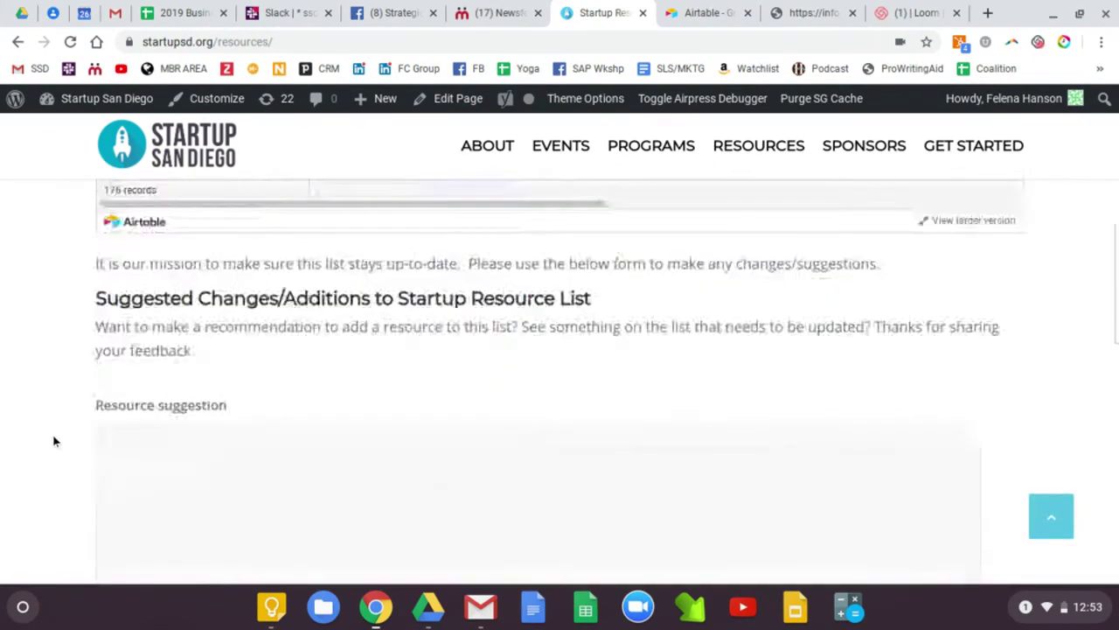
pyautogui.scroll(4, 48, 451)
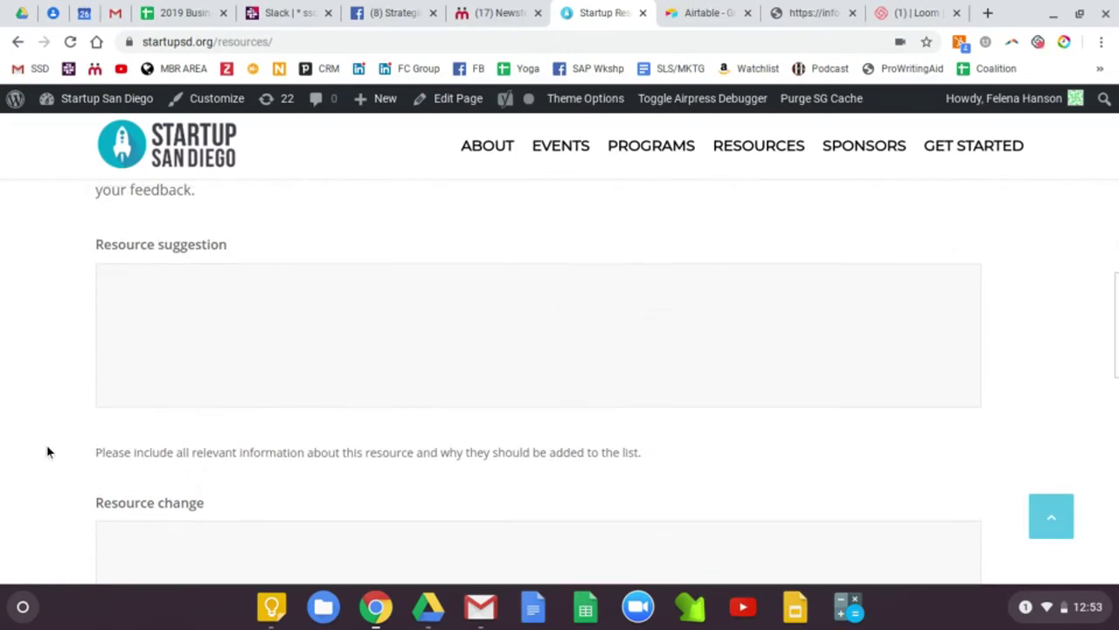
pyautogui.scroll(6, 48, 451)
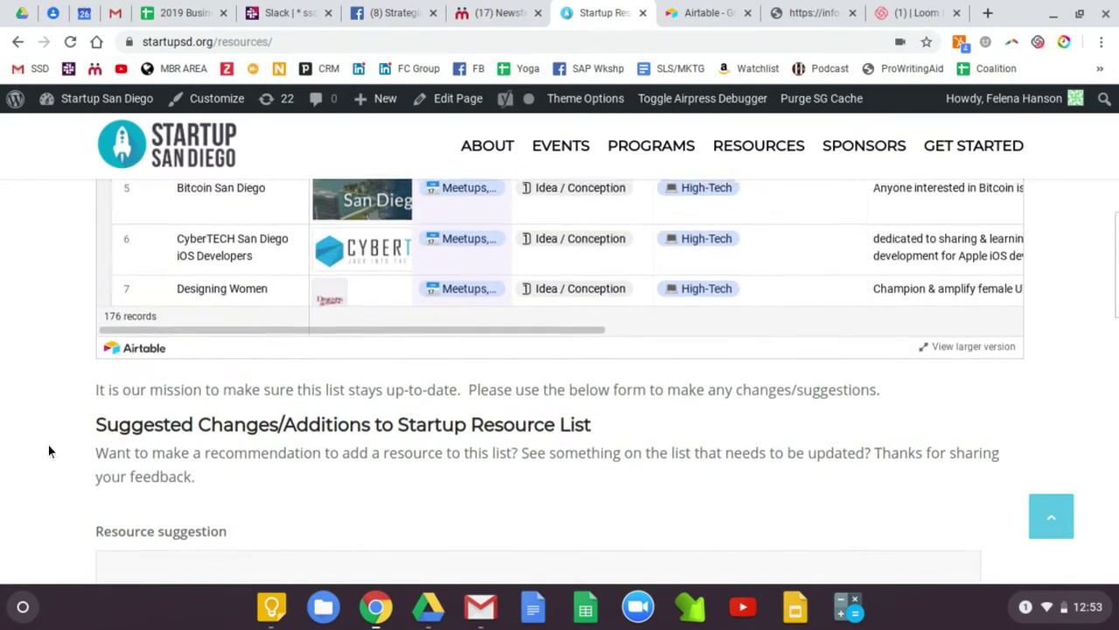
pyautogui.scroll(1, 48, 450)
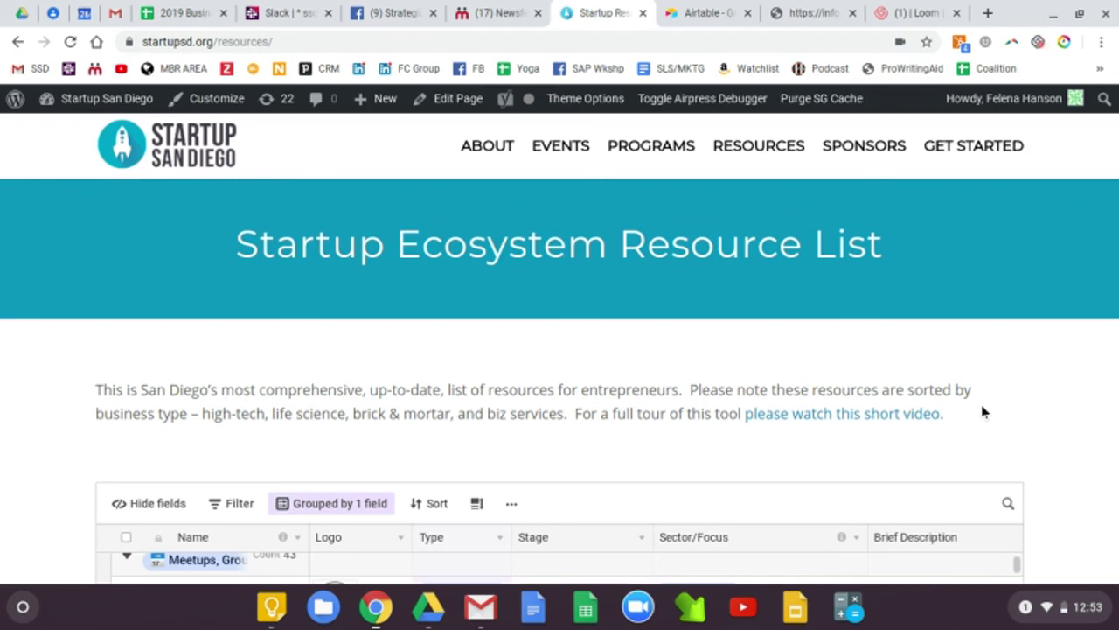
pyautogui.scroll(-2, 986, 411)
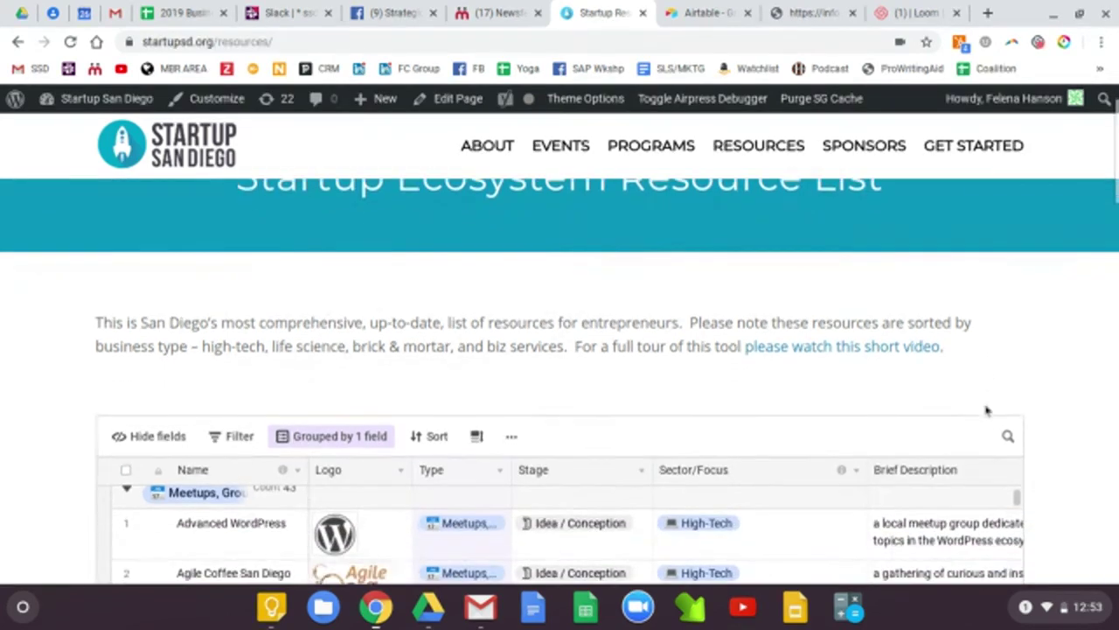